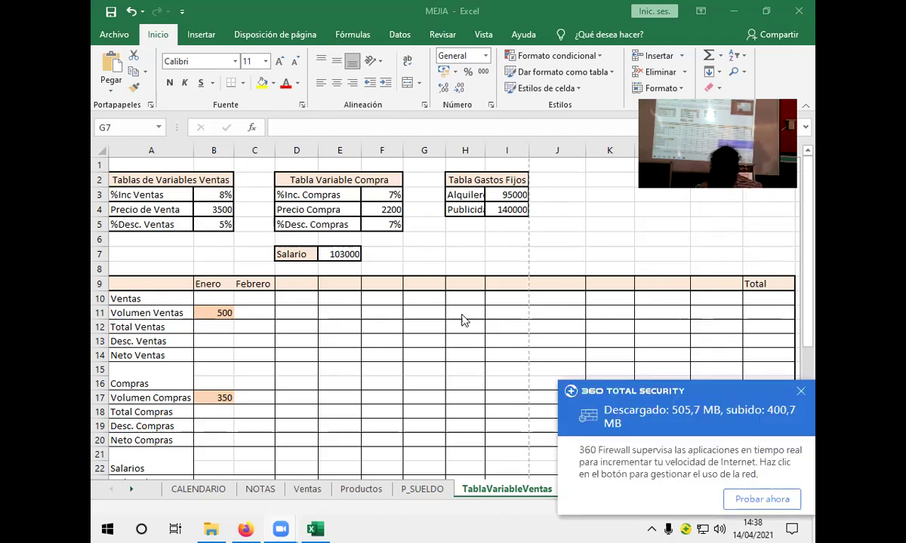
- Dismiss the 360 Total Security notification covering the budget sheet
{"action": "left_click", "coordinate": [801, 390]}
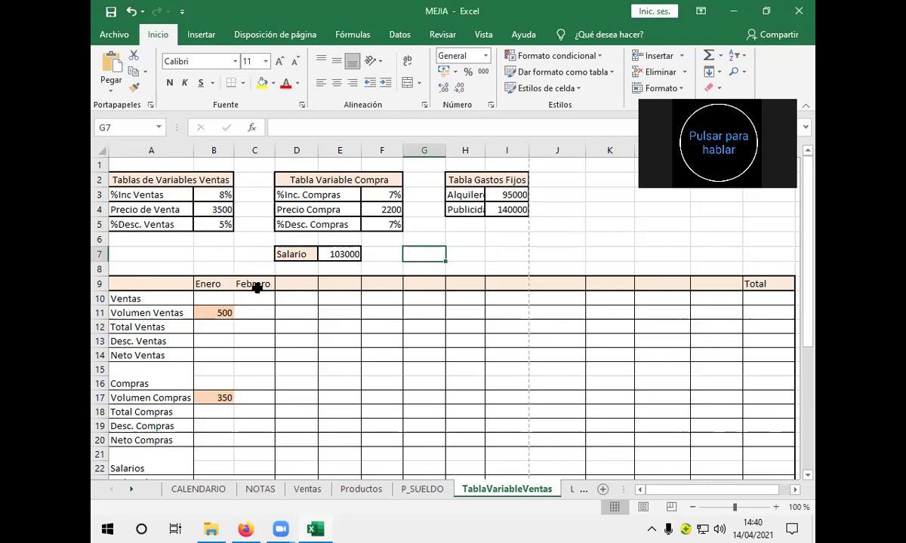
{"action": "left_click", "coordinate": [207, 285]}
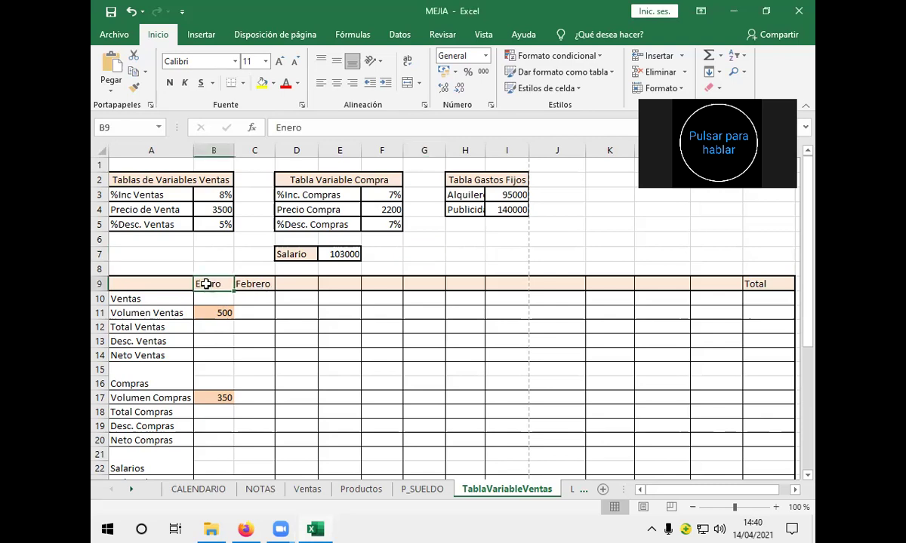
{"action": "left_click_drag", "start_coordinate": [235, 283], "coordinate": [244, 284]}
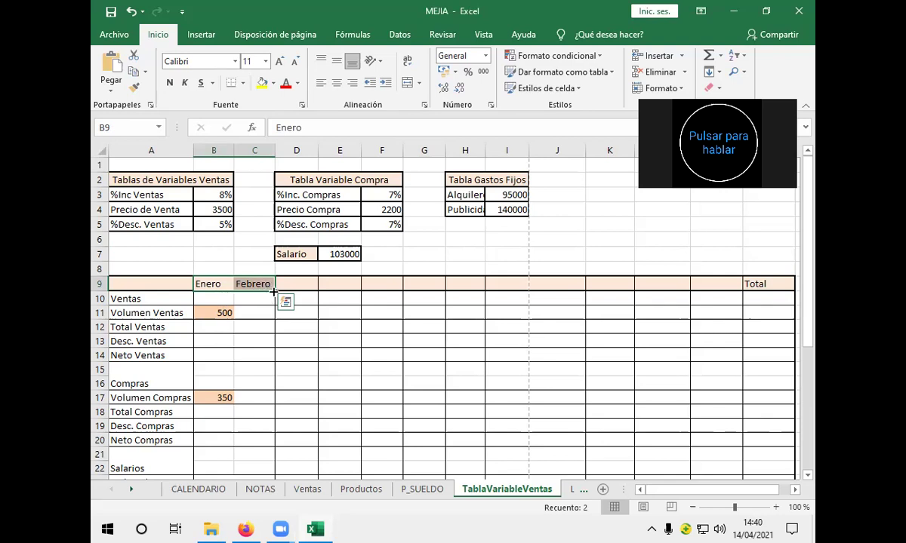
- Auto-fill the row 9 month headers from Enero through Diciembre in column M
{"action": "left_click_drag", "start_coordinate": [273, 292], "coordinate": [667, 281]}
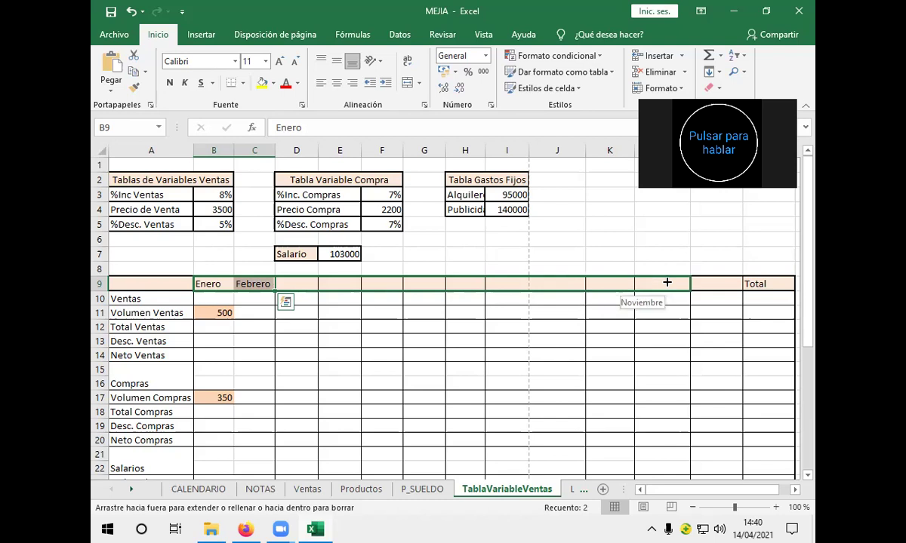
{"action": "left_click_drag", "start_coordinate": [667, 282], "coordinate": [733, 283]}
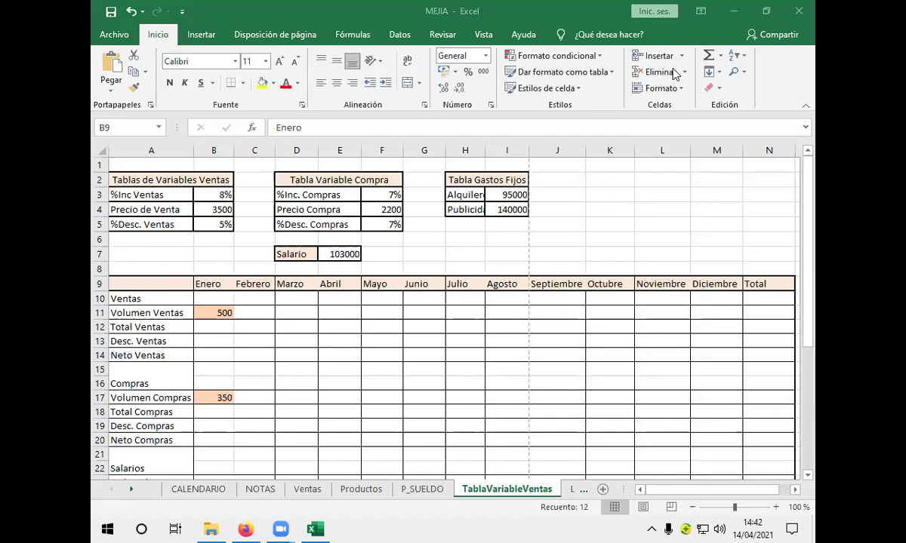
{"action": "left_click", "coordinate": [299, 314]}
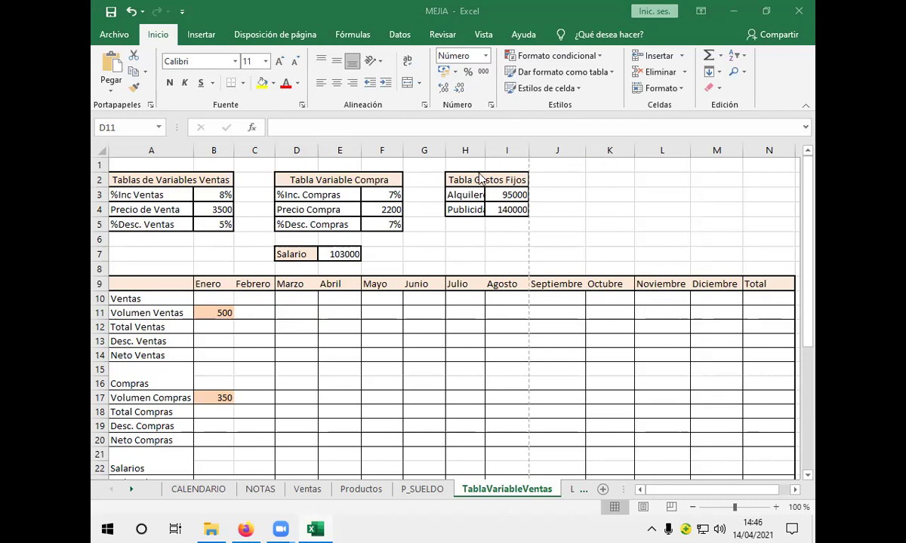
{"action": "key", "text": "ctrl+v"}
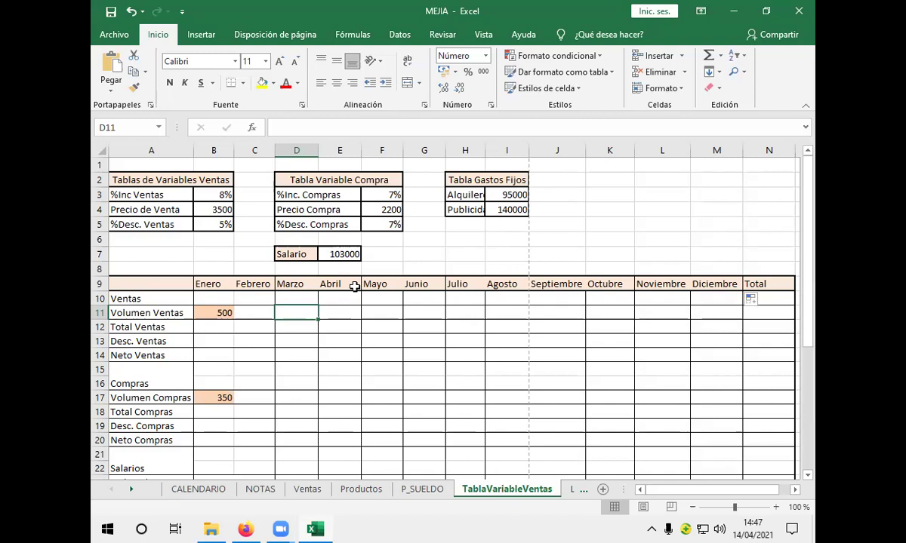
- Start Febrero's Volumen Ventas formula in C11 as +B11*B3+
{"action": "left_click", "coordinate": [240, 311]}
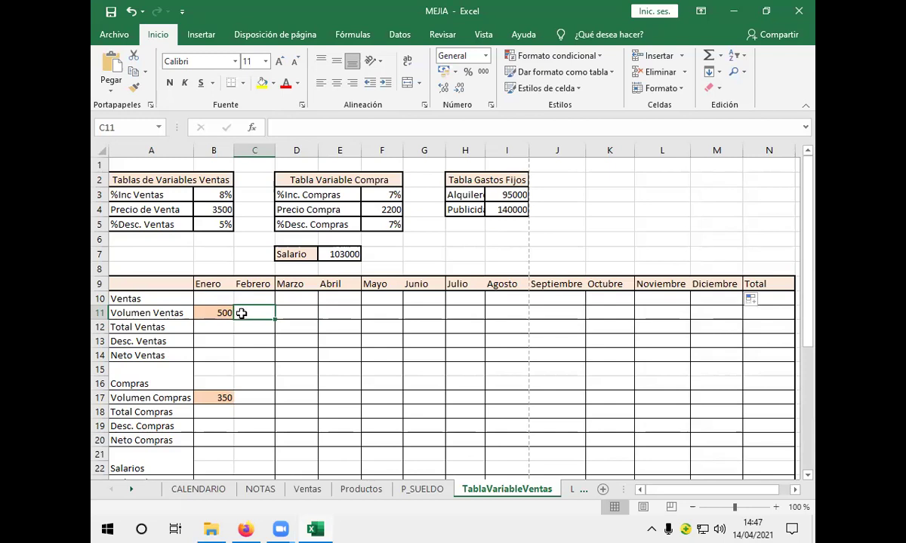
{"action": "type", "text": "+"}
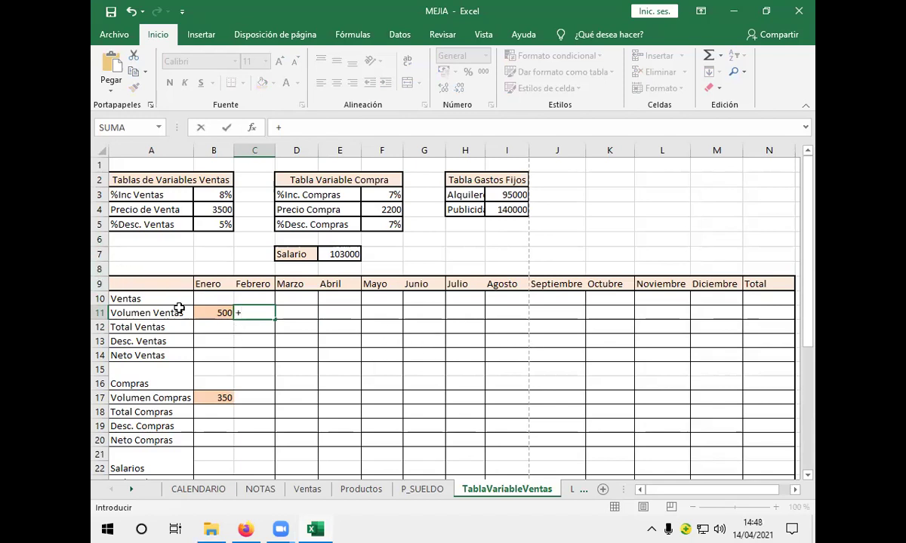
{"action": "left_click", "coordinate": [204, 312]}
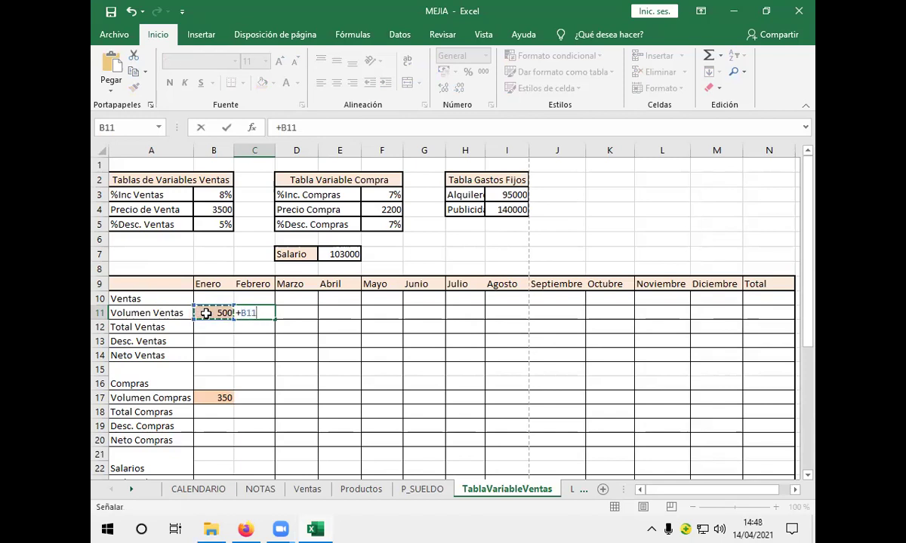
{"action": "type", "text": "*"}
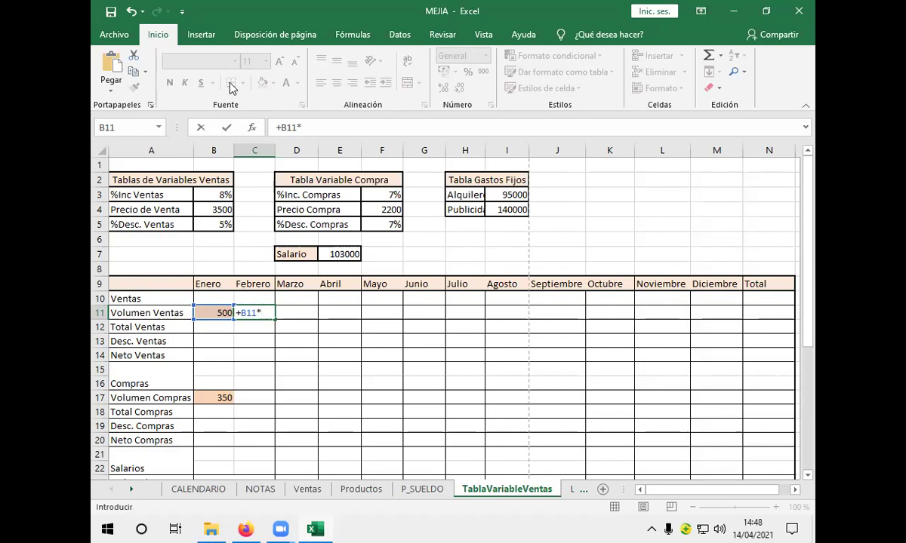
{"action": "left_click", "coordinate": [225, 195]}
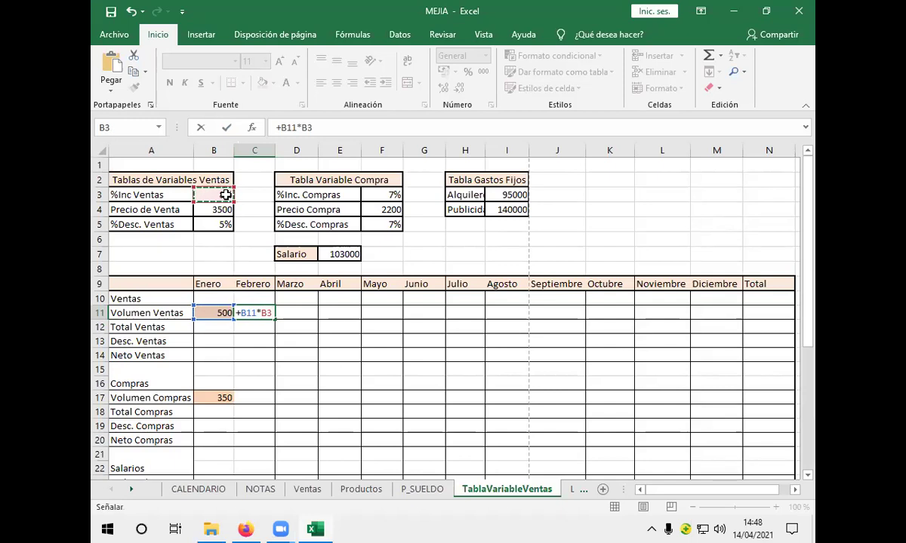
{"action": "type", "text": "+"}
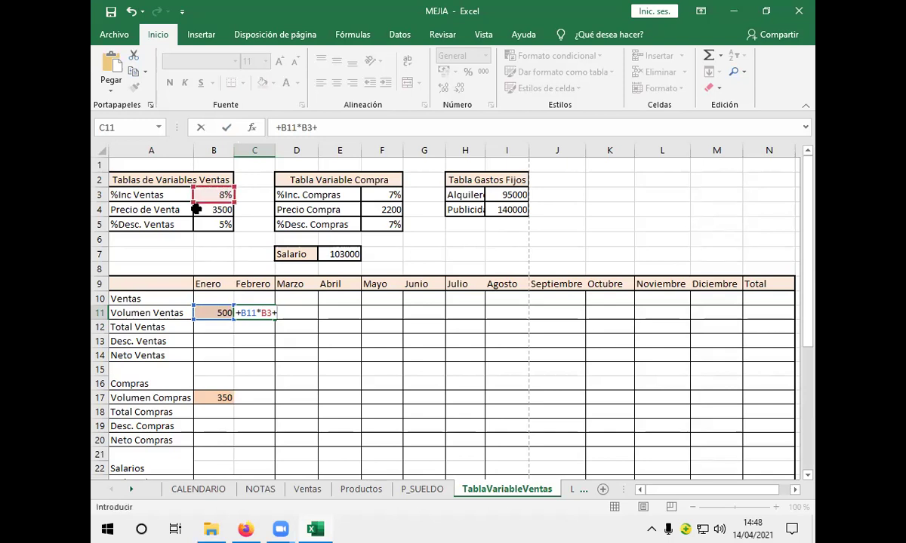
- Finish C11's formula as +B11*B3+B11 so Febrero shows 540
{"action": "left_click", "coordinate": [205, 312]}
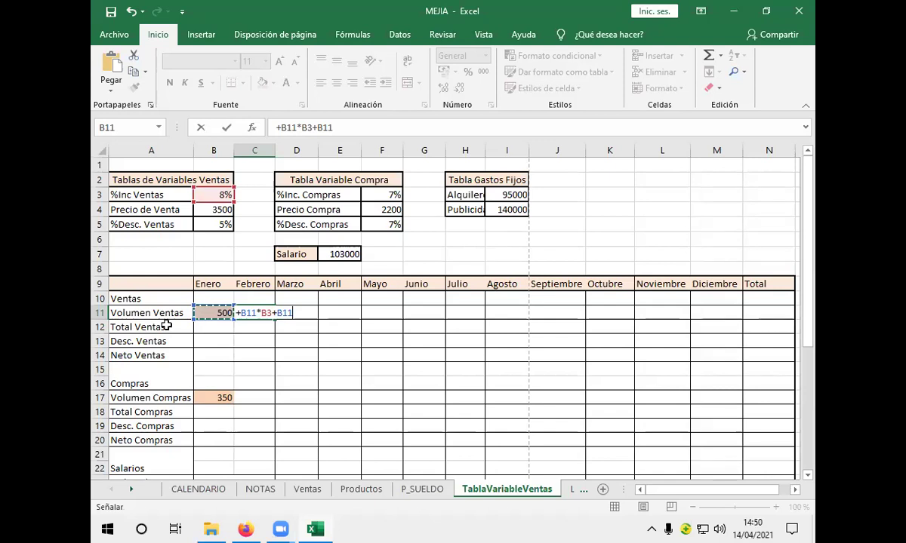
{"action": "key", "text": "Return"}
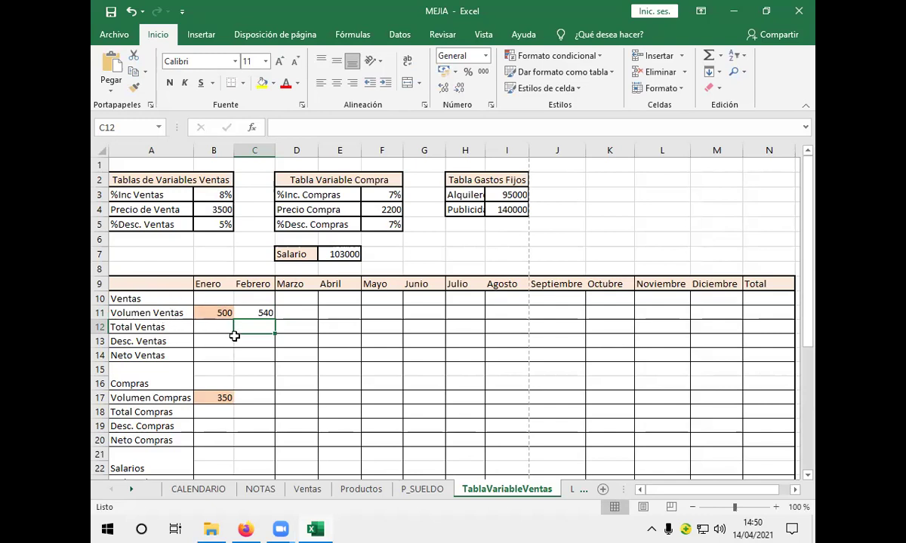
- Copy C11's formula through G11 (Junio), widen column E, and inspect E11's error
{"action": "left_click", "coordinate": [262, 313]}
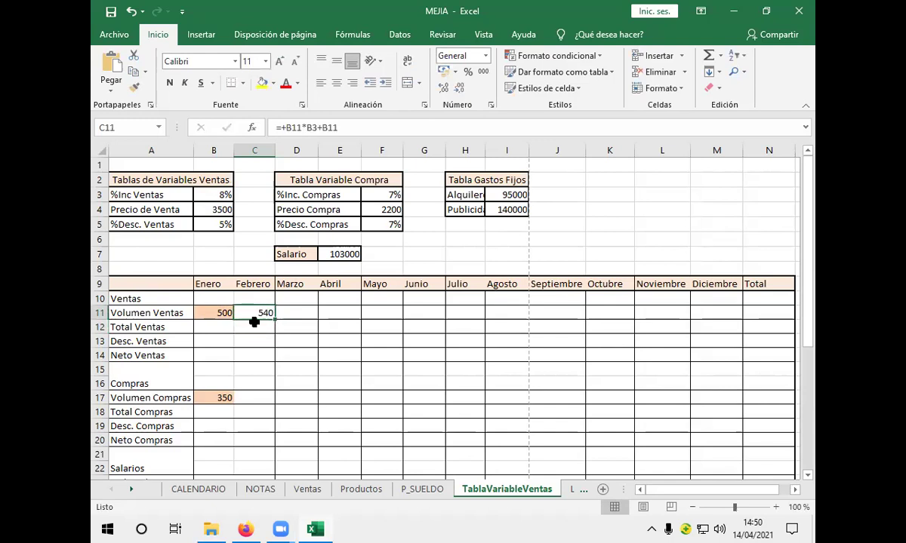
{"action": "left_click_drag", "start_coordinate": [273, 319], "coordinate": [431, 313]}
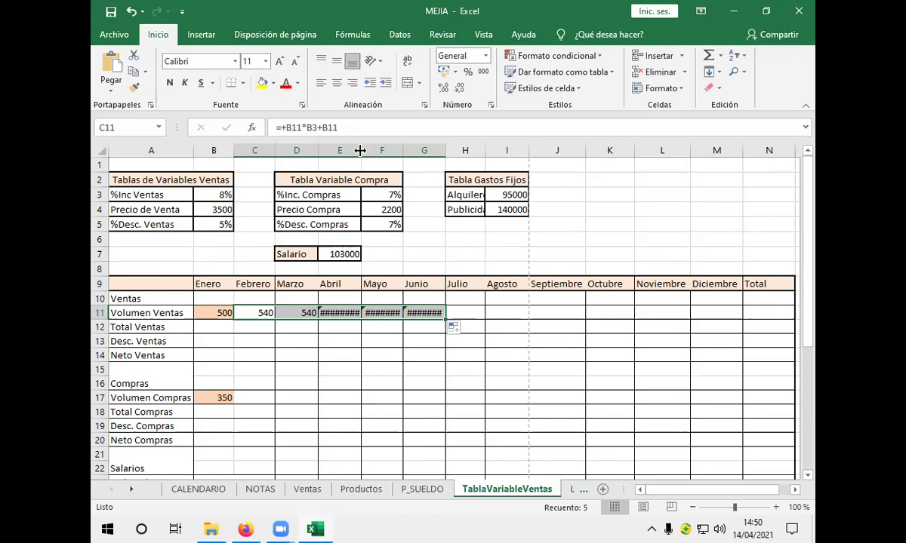
{"action": "left_click_drag", "start_coordinate": [362, 150], "coordinate": [374, 147]}
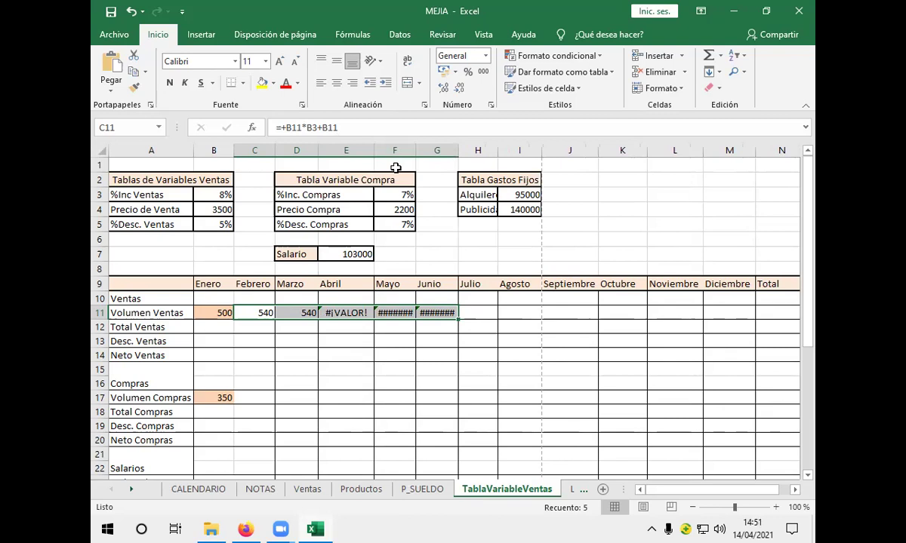
{"action": "left_click", "coordinate": [351, 315]}
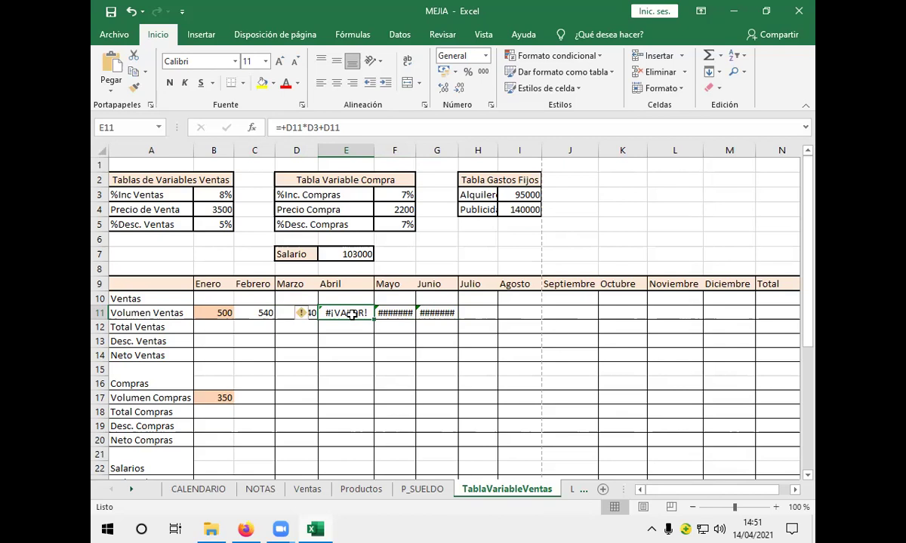
{"action": "double_click", "coordinate": [352, 315]}
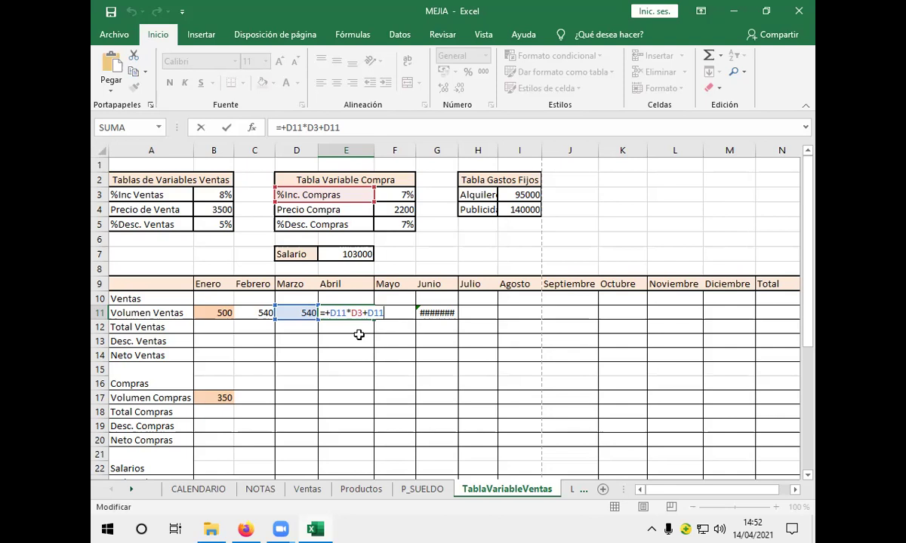
{"action": "key", "text": "Return"}
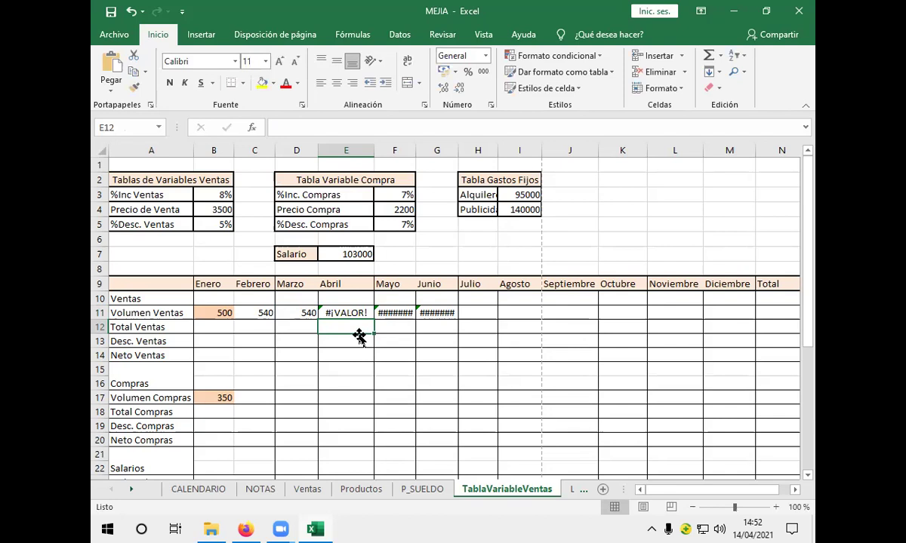
- Clear the faulty Marzo–Junio volume formulas in D11:G11
{"action": "left_click", "coordinate": [308, 312]}
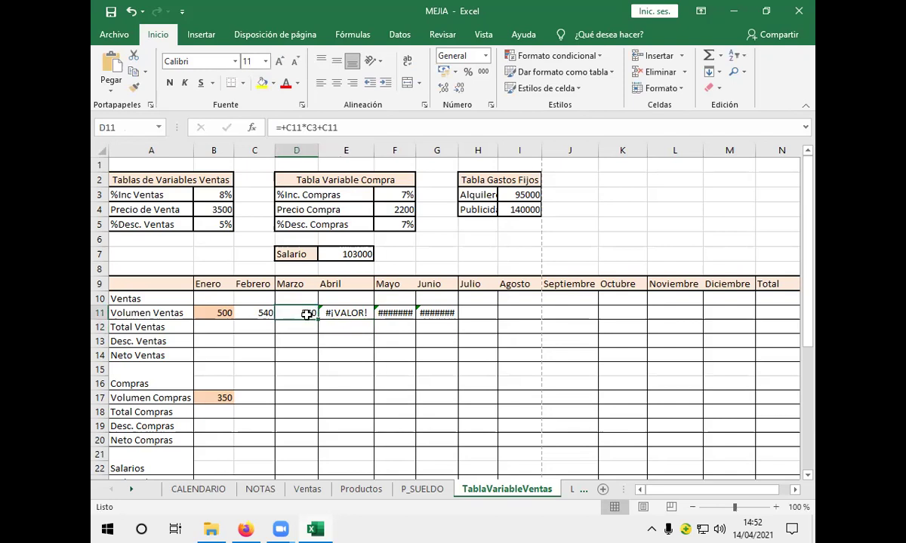
{"action": "left_click_drag", "start_coordinate": [307, 316], "coordinate": [426, 320]}
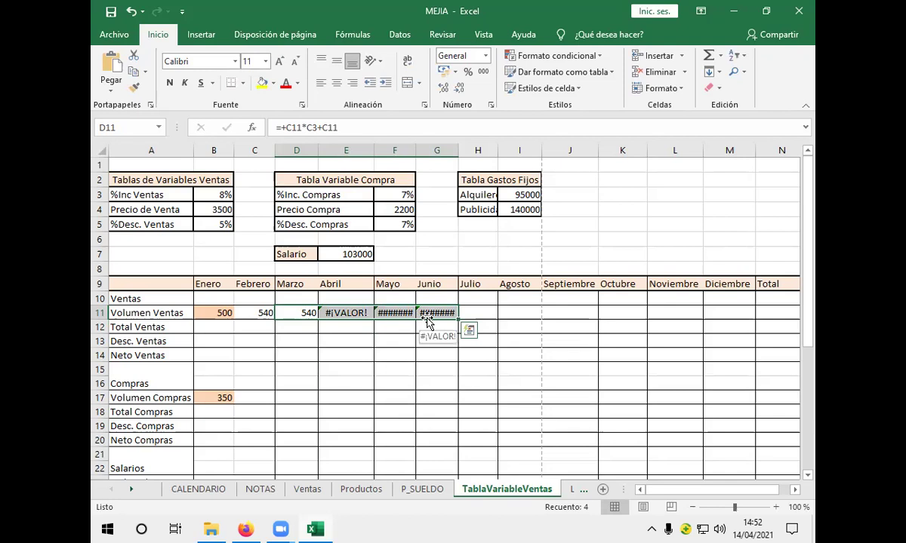
{"action": "key", "text": "Delete"}
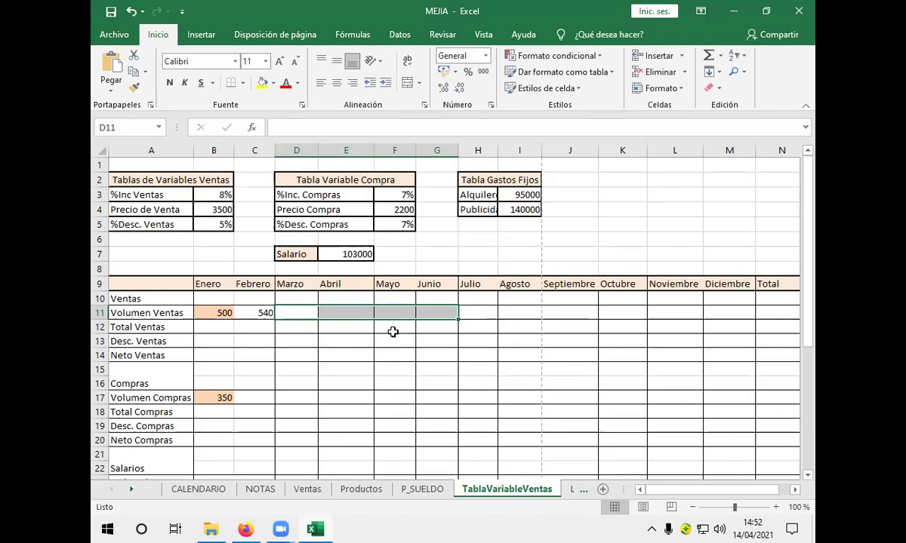
{"action": "left_click", "coordinate": [254, 311]}
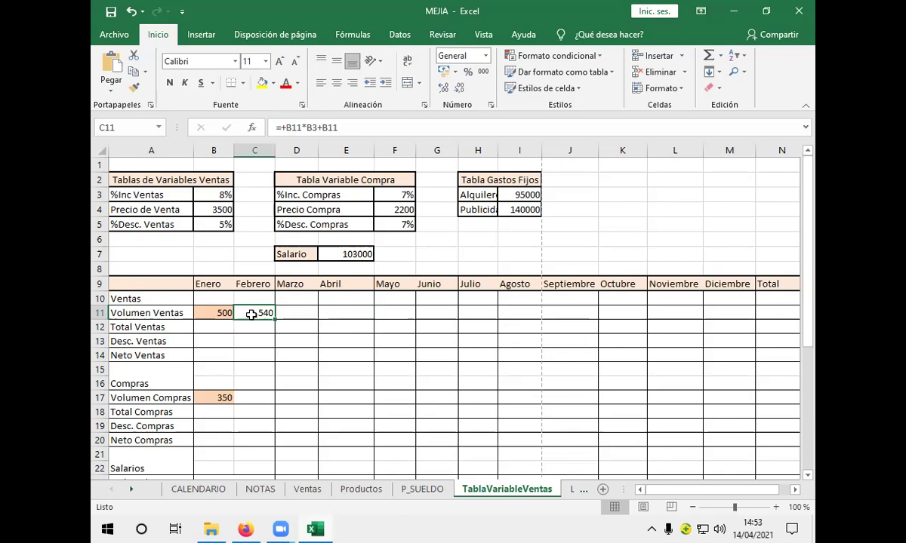
- Re-enter C11 as +B11*$B$3+B11, anchoring the %Inc Ventas rate
{"action": "type", "text": "+"}
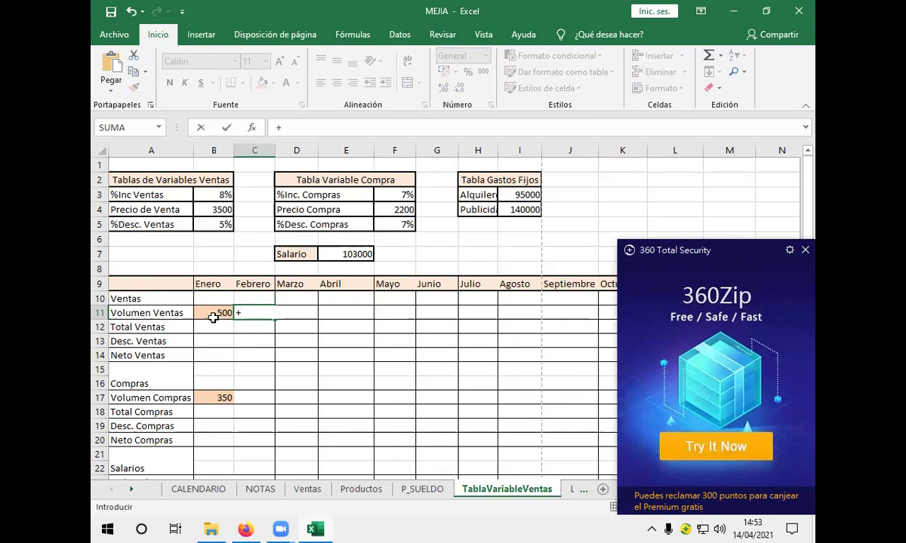
{"action": "left_click", "coordinate": [213, 316]}
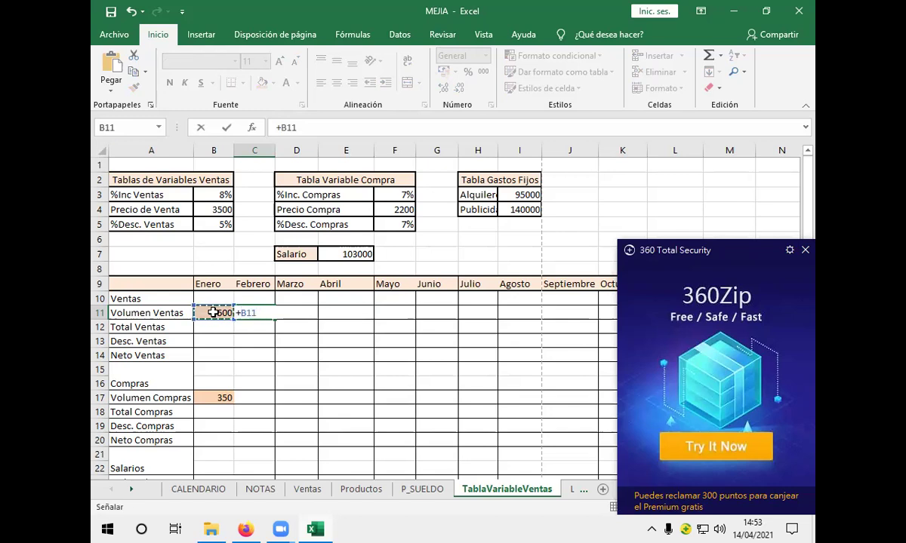
{"action": "type", "text": "*"}
{"action": "left_click", "coordinate": [218, 195]}
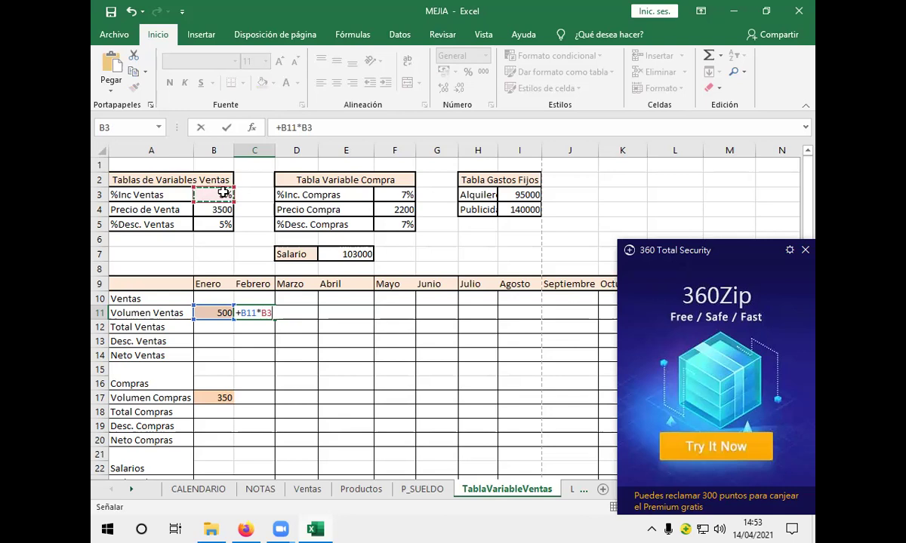
{"action": "key", "text": "F4"}
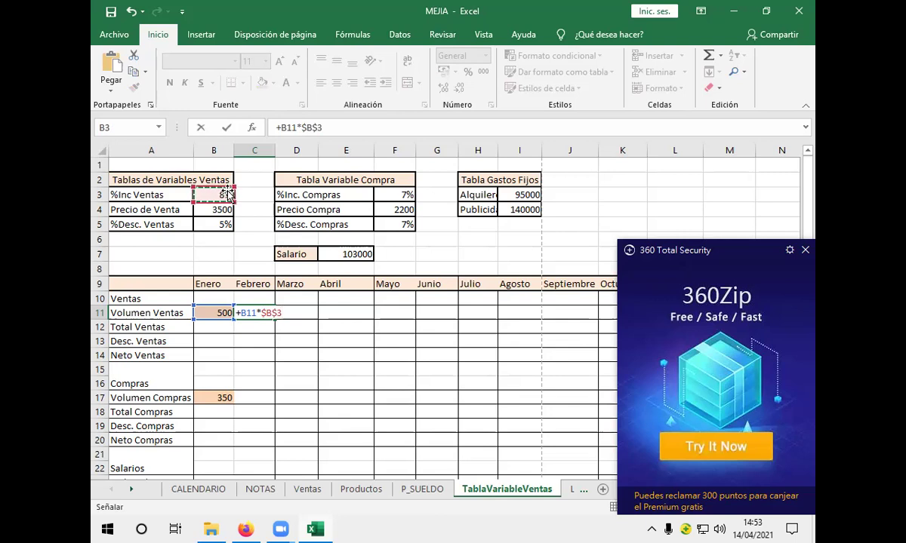
{"action": "type", "text": "+"}
{"action": "left_click", "coordinate": [217, 314]}
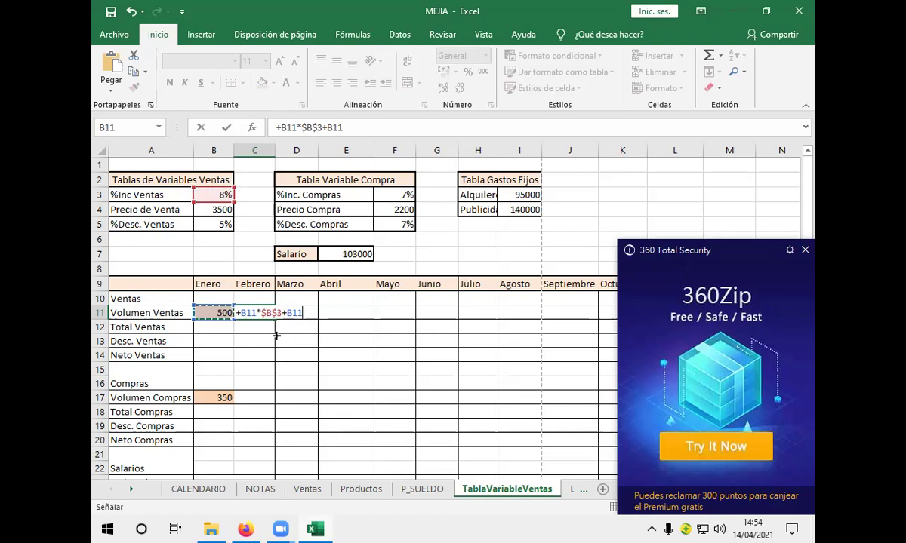
{"action": "key", "text": "Return"}
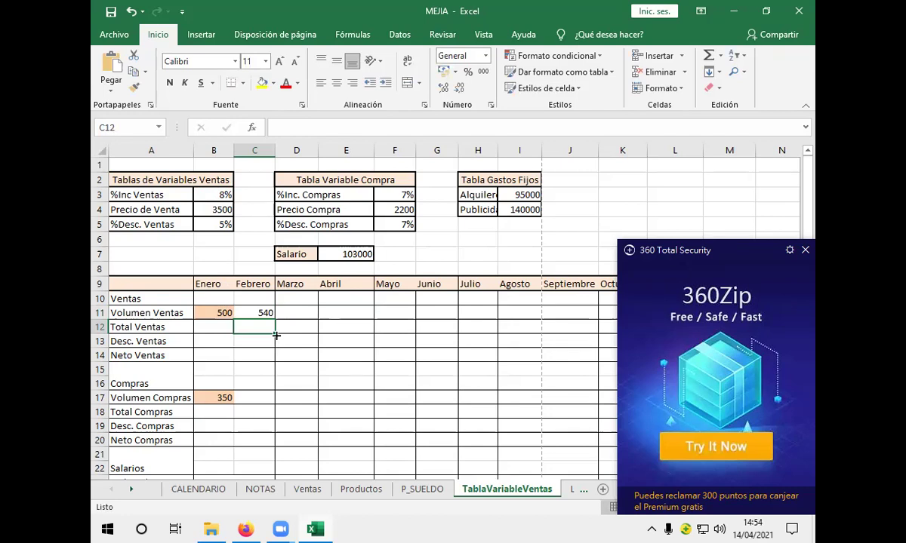
- Close the security popup and fill C11's formula to M11, reaching 1165,8195 in Diciembre
{"action": "left_click", "coordinate": [244, 313]}
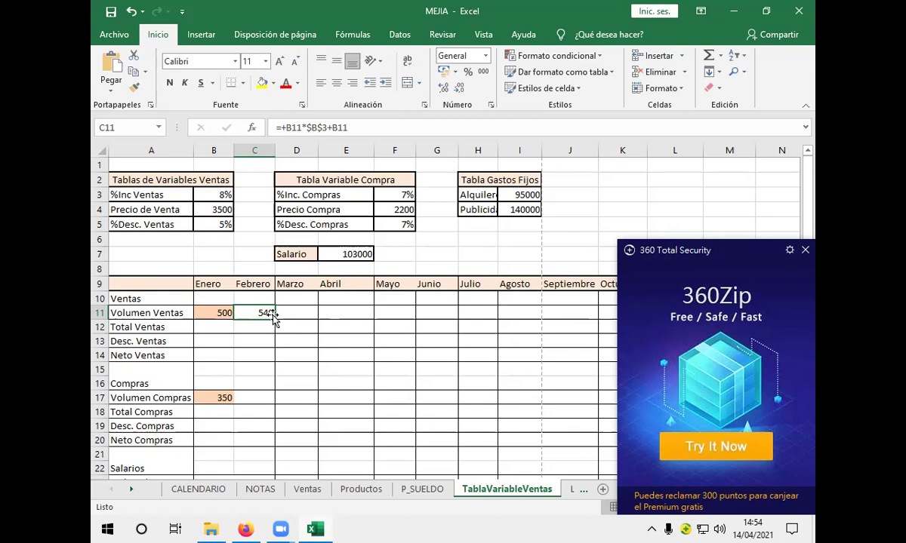
{"action": "left_click_drag", "start_coordinate": [275, 320], "coordinate": [275, 320]}
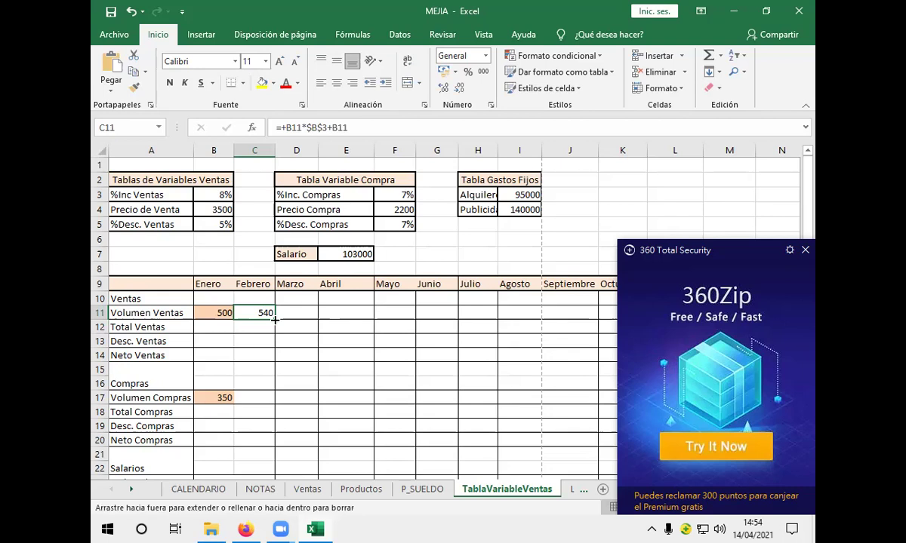
{"action": "left_click_drag", "start_coordinate": [275, 320], "coordinate": [253, 303]}
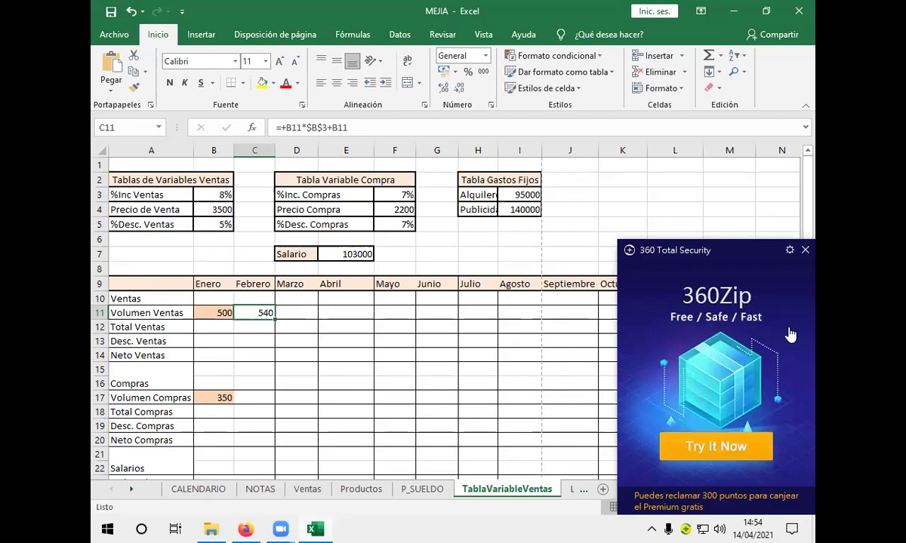
{"action": "left_click", "coordinate": [805, 250]}
{"action": "left_click_drag", "start_coordinate": [275, 317], "coordinate": [736, 310]}
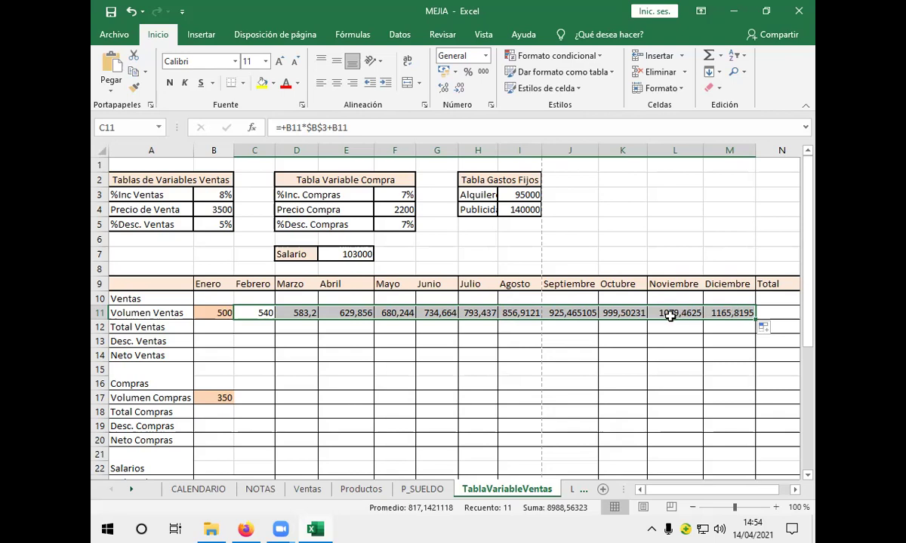
- Reduce the C11:M11 sales volumes to zero decimals, 540 through 1166
{"action": "left_click", "coordinate": [444, 89]}
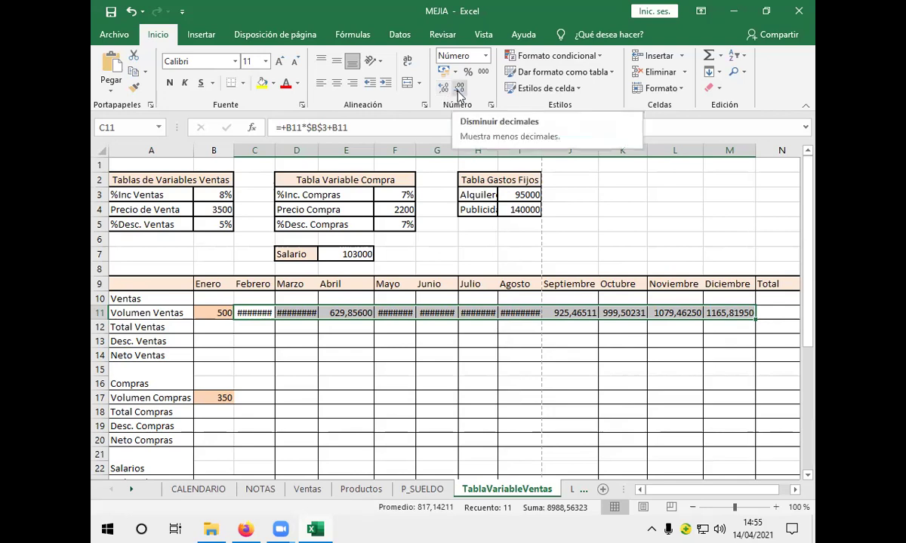
{"action": "left_click", "coordinate": [458, 89]}
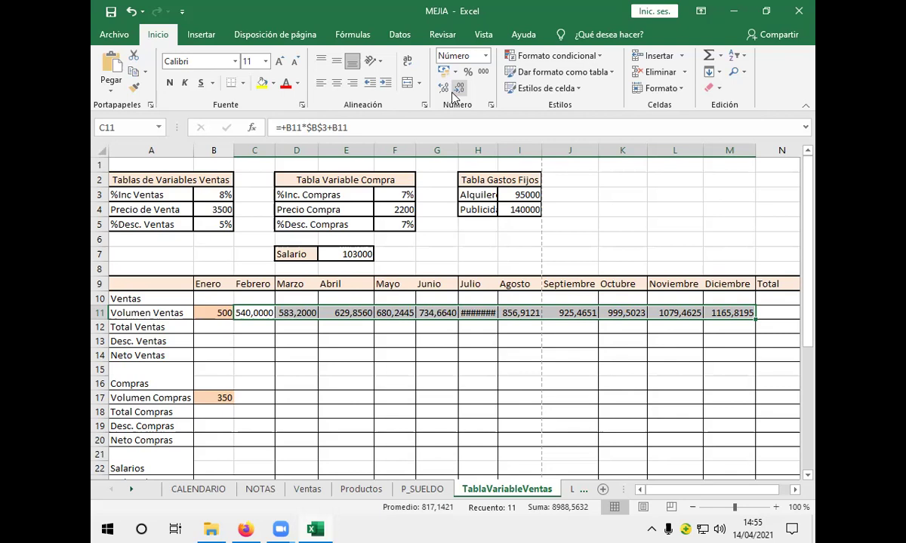
{"action": "left_click", "coordinate": [457, 89]}
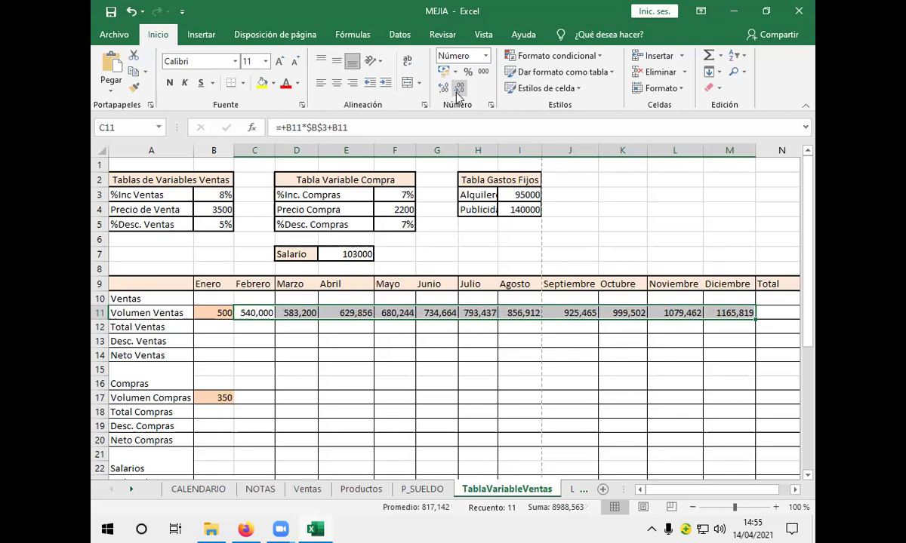
{"action": "left_click", "coordinate": [457, 89]}
{"action": "left_click", "coordinate": [457, 89]}
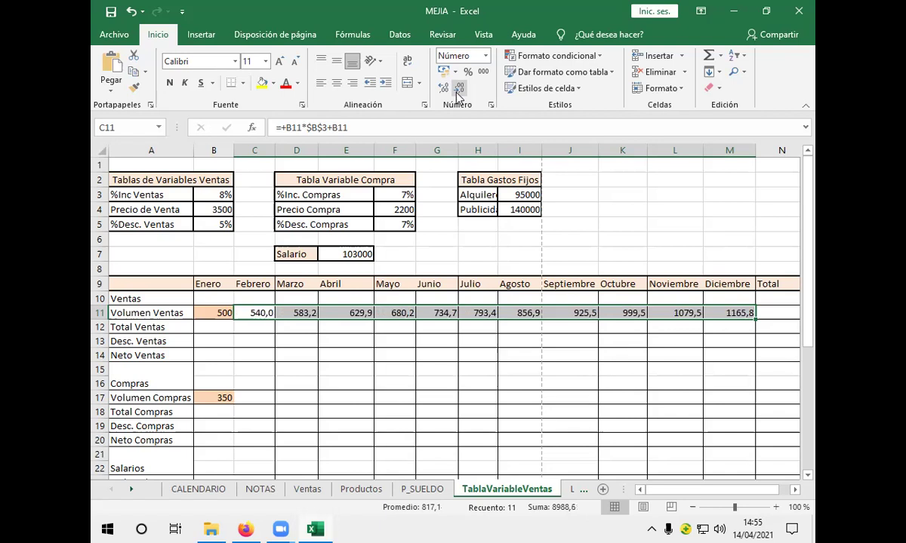
{"action": "left_click", "coordinate": [458, 89]}
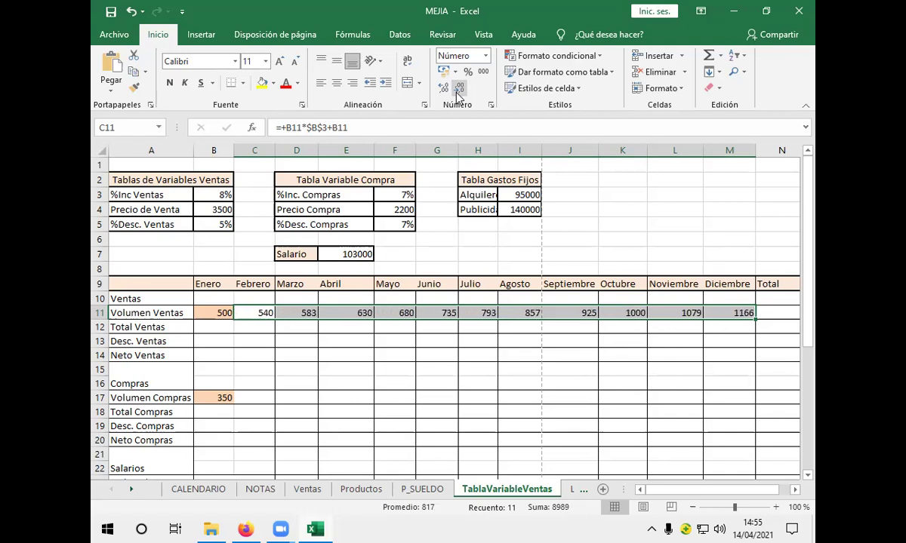
{"action": "left_click", "coordinate": [520, 313]}
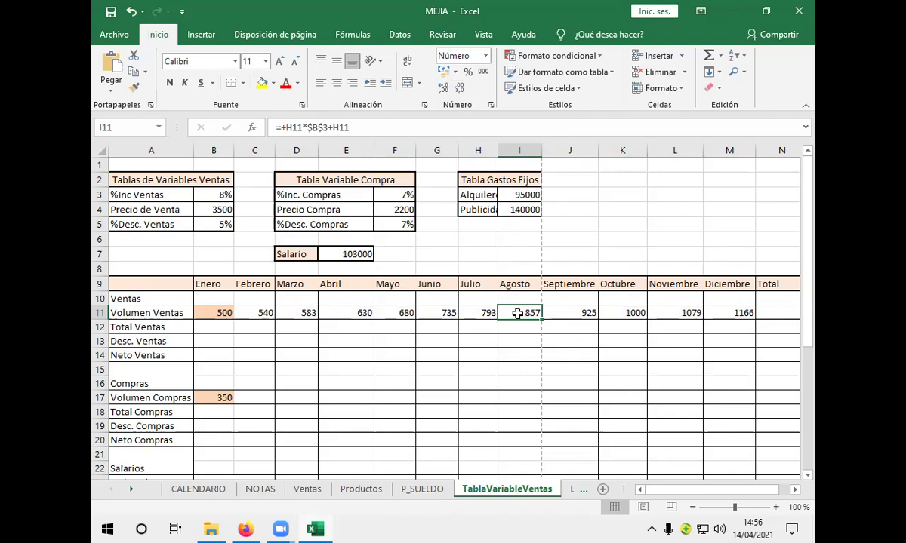
{"action": "double_click", "coordinate": [518, 313]}
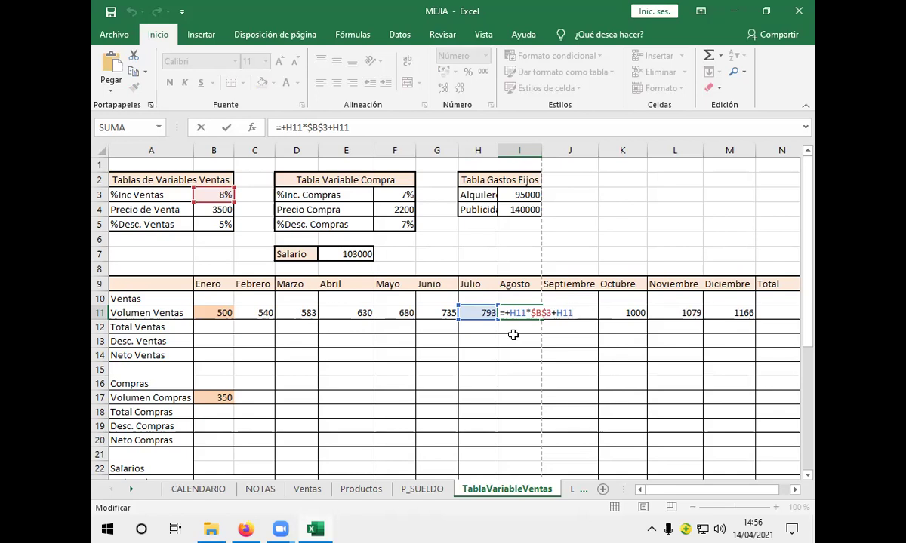
{"action": "key", "text": "Return"}
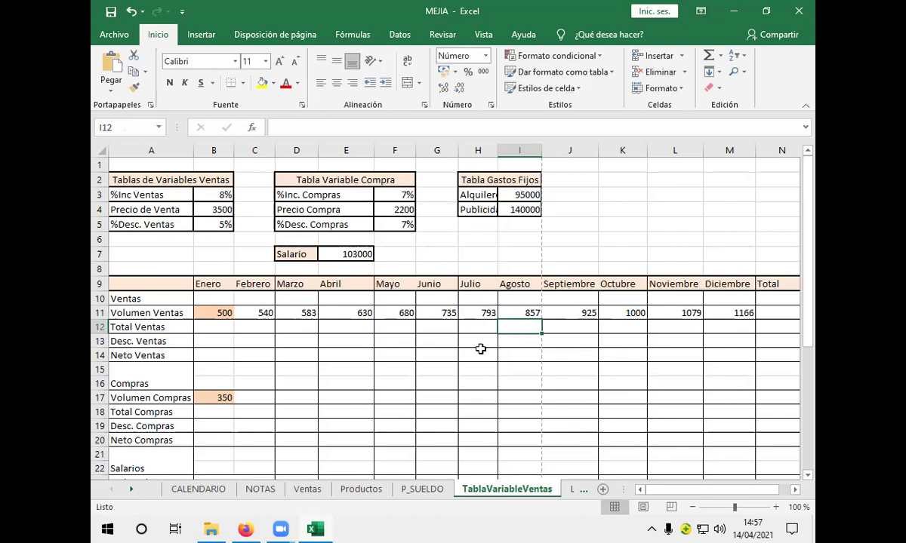
- Enter +B11*$B$4 in B12 so Enero's Total Ventas shows 1750000
{"action": "left_click", "coordinate": [215, 325]}
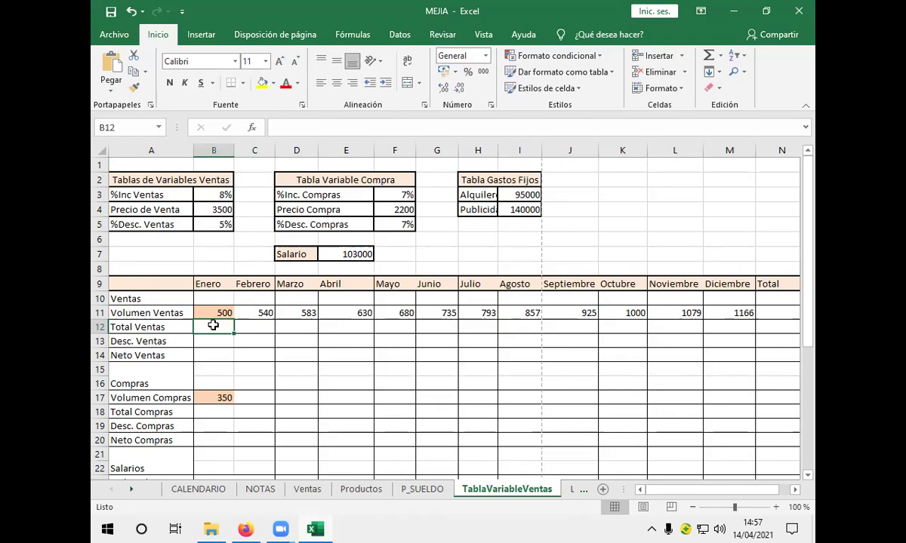
{"action": "type", "text": "+"}
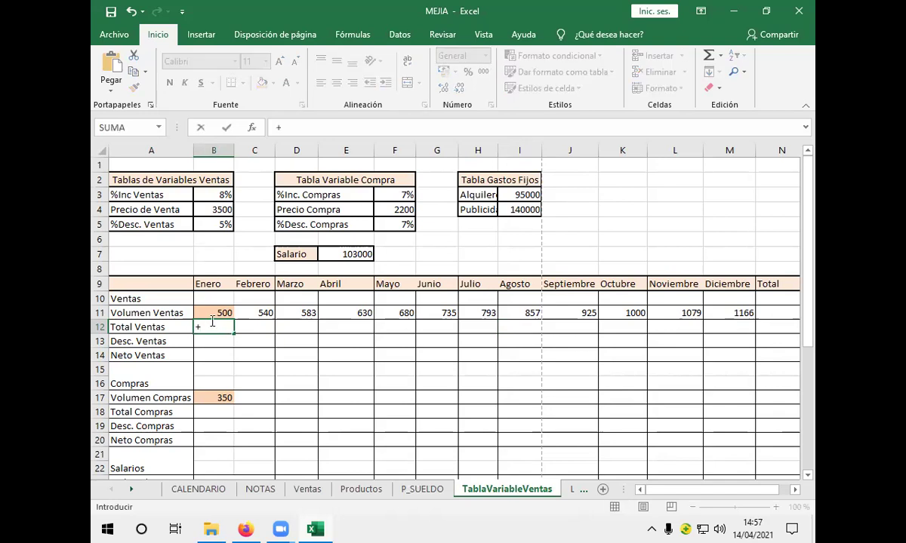
{"action": "left_click", "coordinate": [215, 314]}
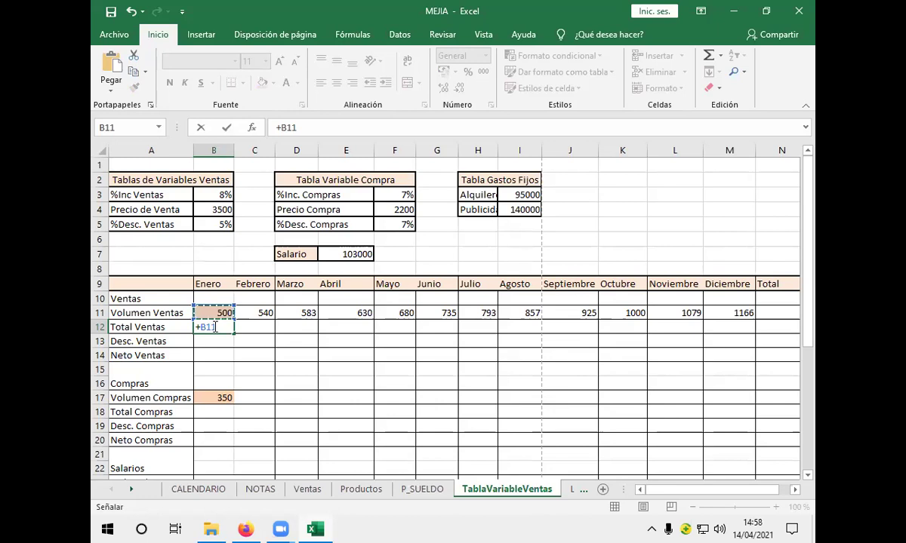
{"action": "type", "text": "*"}
{"action": "left_click", "coordinate": [202, 211]}
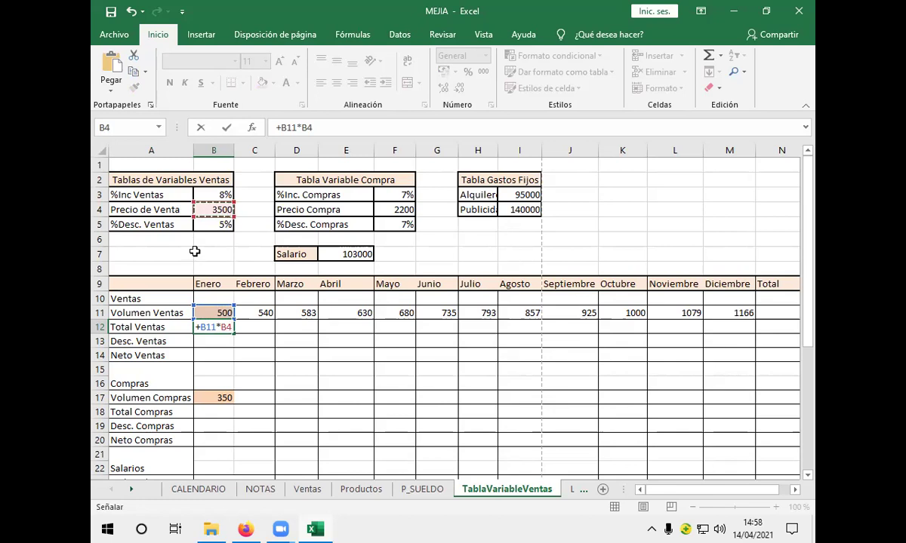
{"action": "key", "text": "F4"}
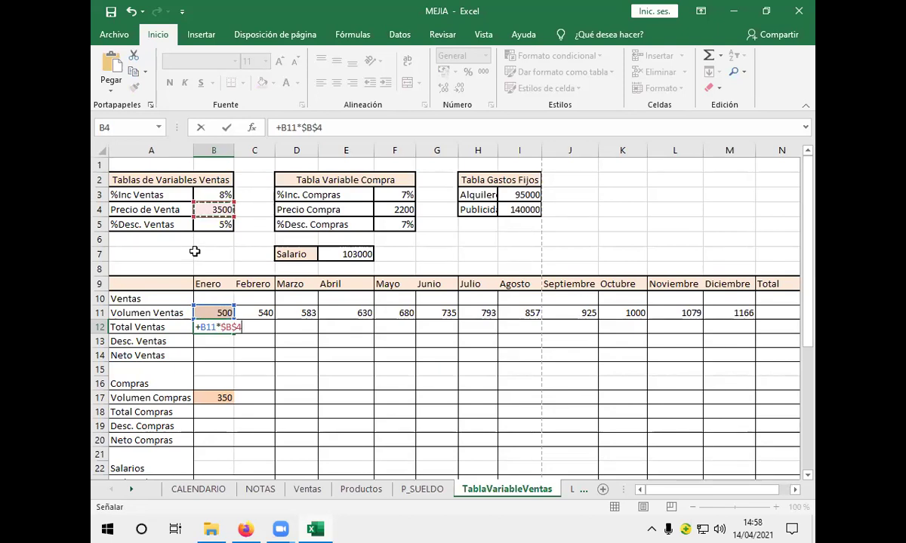
{"action": "key", "text": "Return"}
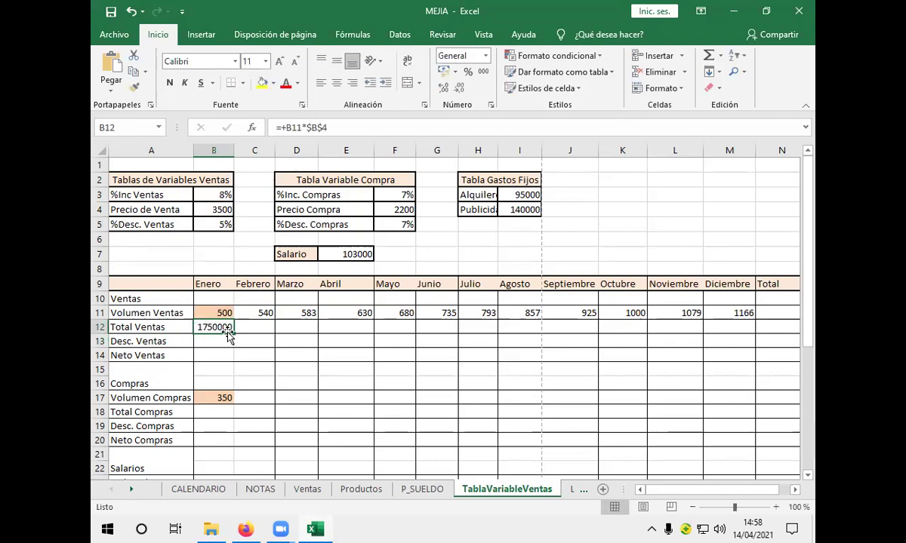
- Copy the B12 Total Ventas formula across to M12, reaching 4080368, and remove decimals
{"action": "left_click_drag", "start_coordinate": [235, 332], "coordinate": [736, 324]}
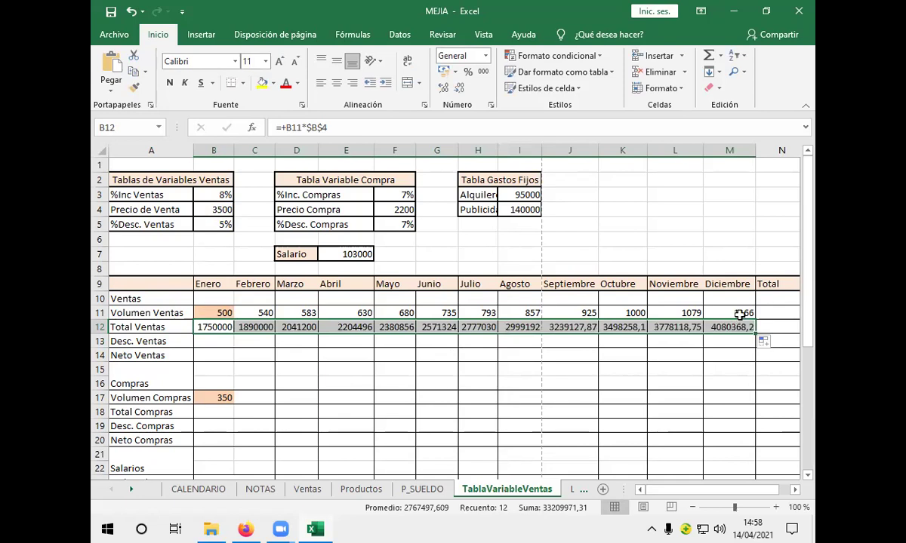
{"action": "left_click", "coordinate": [460, 90]}
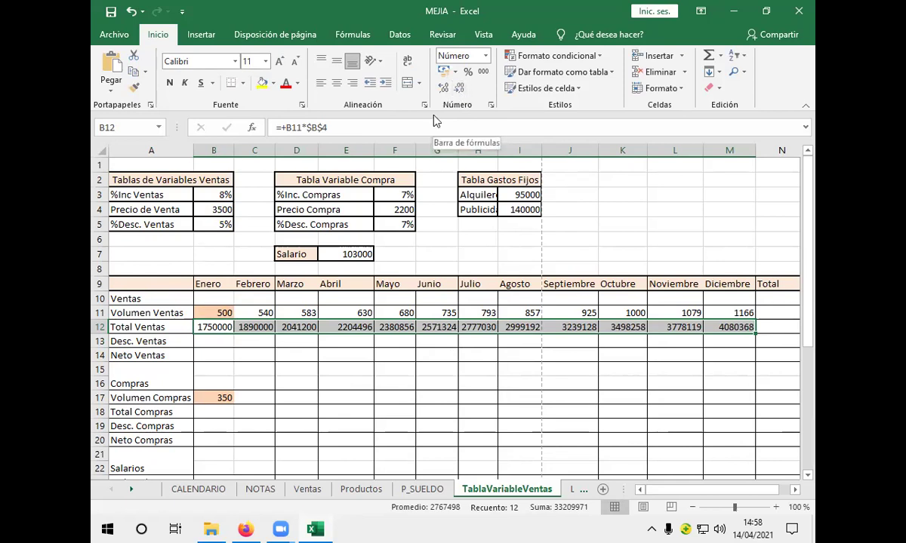
{"action": "left_click", "coordinate": [226, 339]}
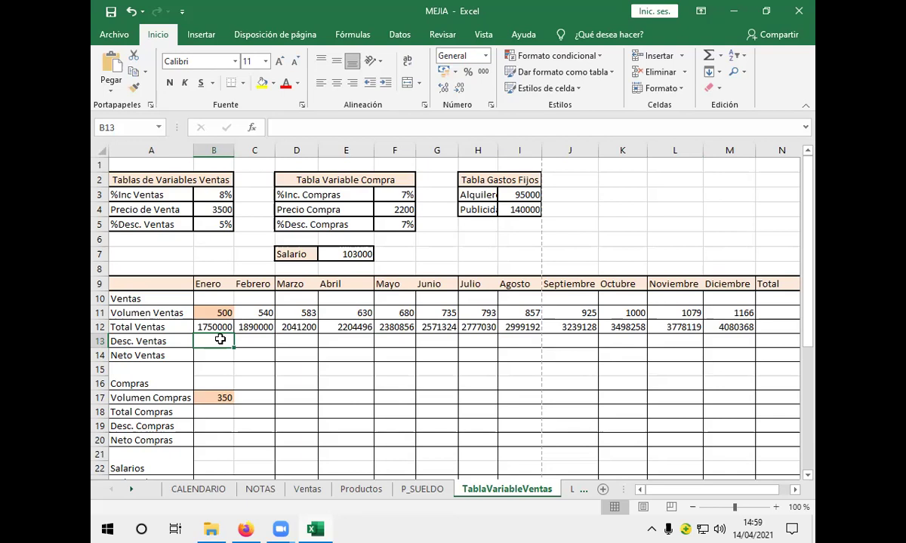
- Enter =+B12*$B$5 in B13 so Enero's Desc. Ventas shows 87500
{"action": "type", "text": "+"}
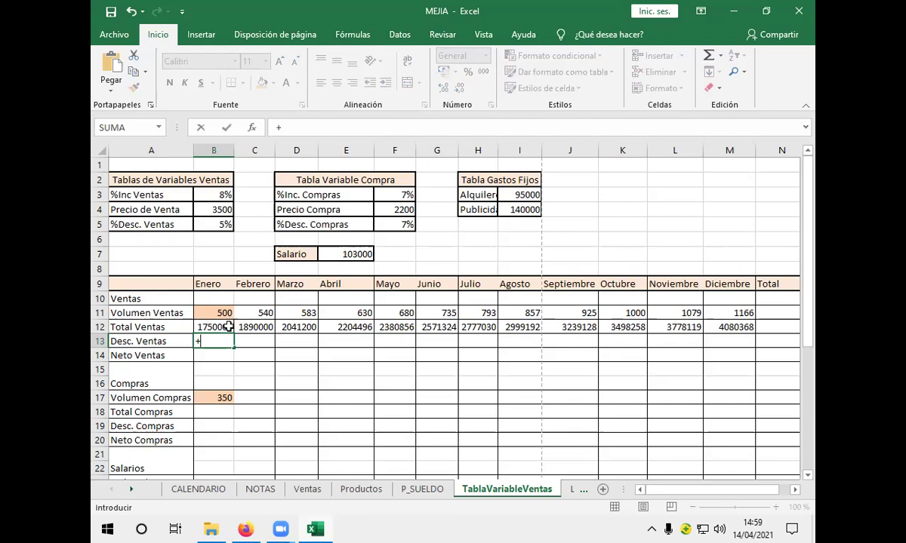
{"action": "left_click", "coordinate": [224, 328]}
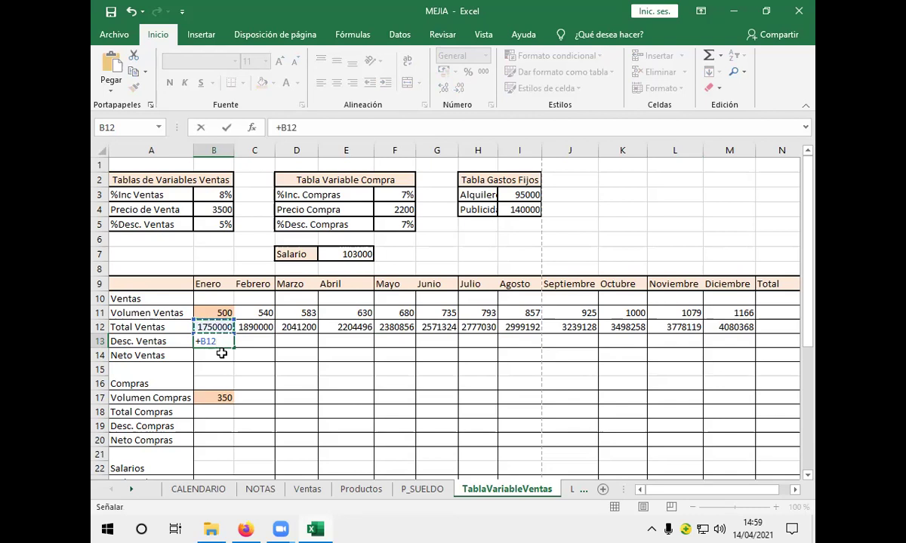
{"action": "type", "text": "*"}
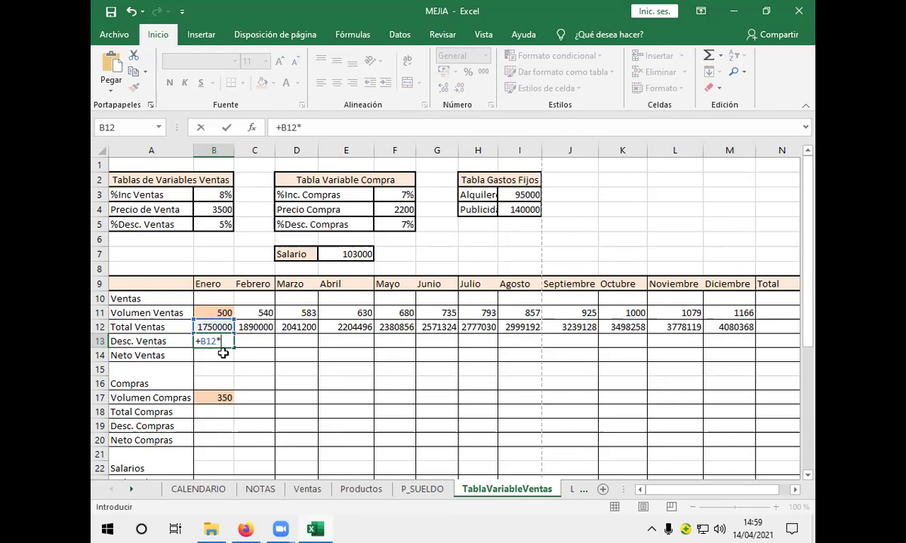
{"action": "left_click", "coordinate": [222, 225]}
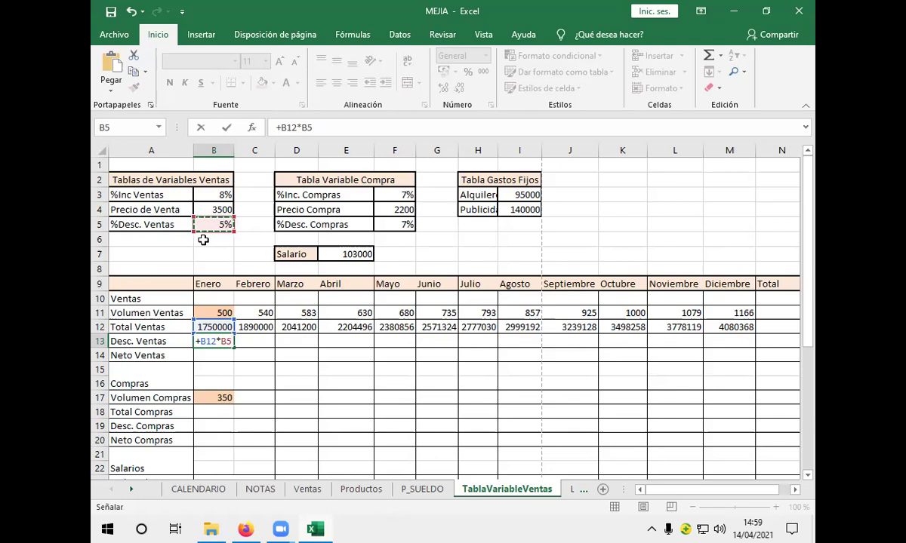
{"action": "key", "text": "F4"}
{"action": "key", "text": "Return"}
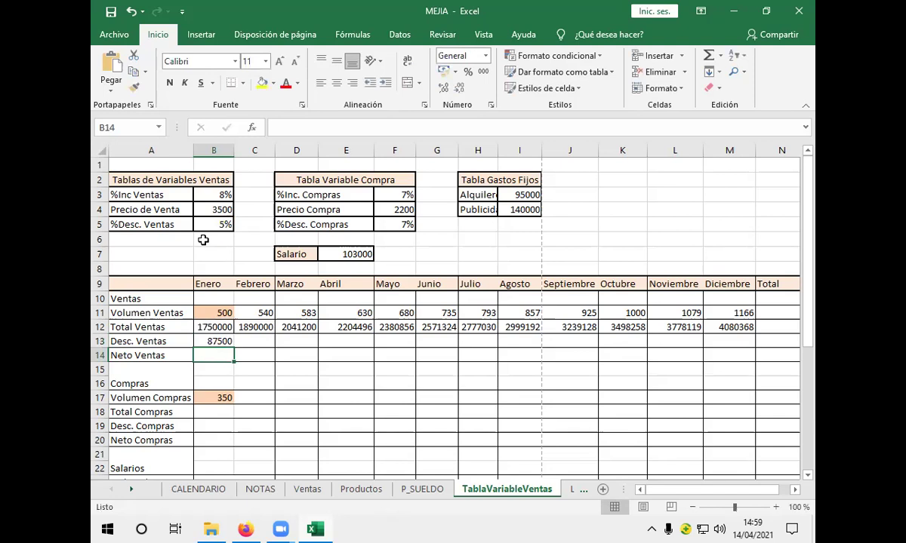
- Copy the B13 discount formula across to M13 and show the discounts as whole numbers
{"action": "left_click", "coordinate": [205, 343]}
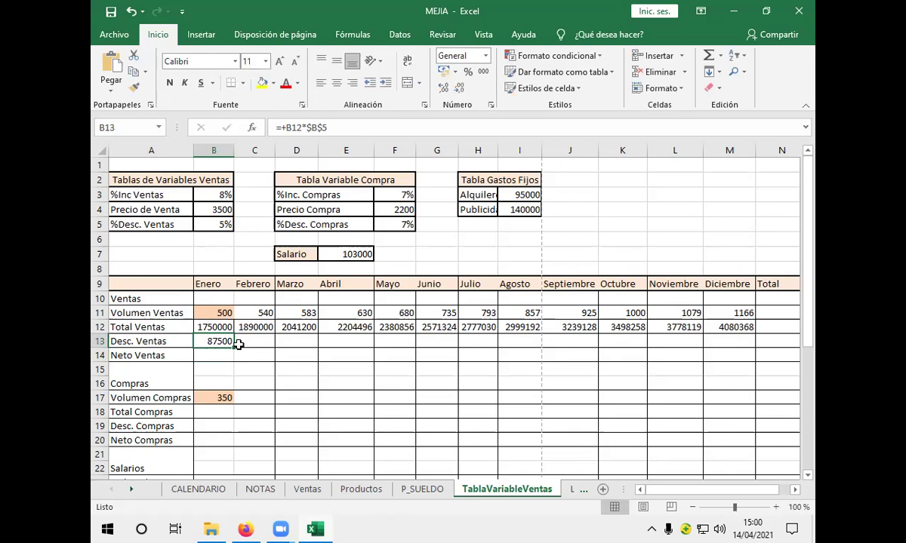
{"action": "left_click_drag", "start_coordinate": [234, 346], "coordinate": [740, 350]}
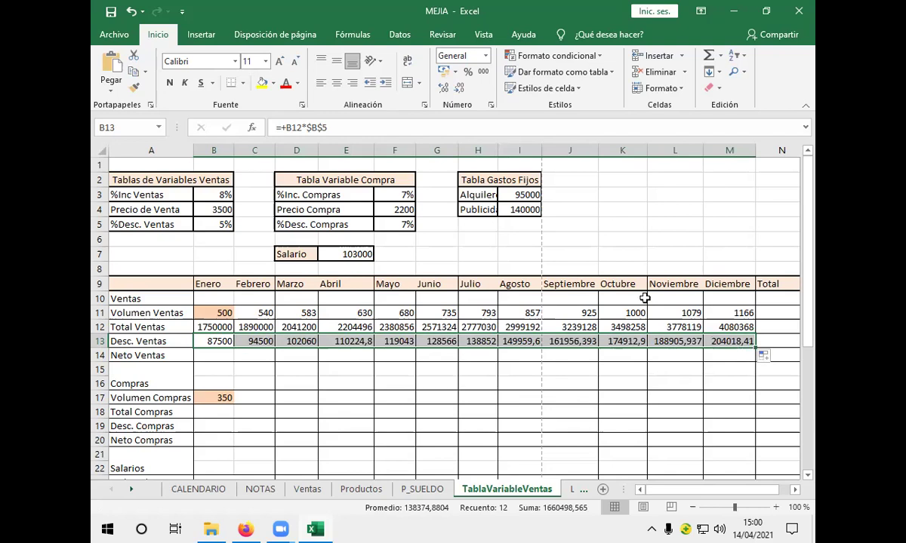
{"action": "left_click", "coordinate": [447, 88]}
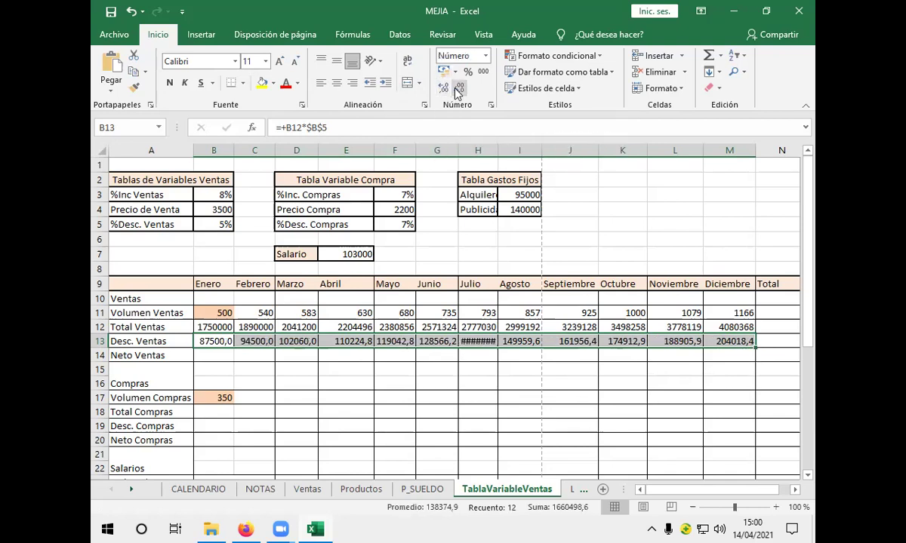
{"action": "left_click", "coordinate": [456, 89]}
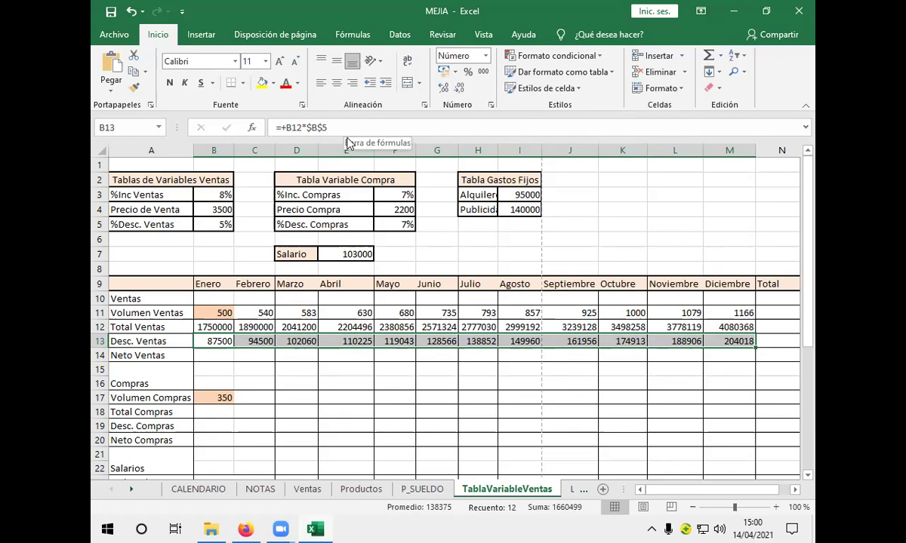
{"action": "left_click", "coordinate": [213, 359]}
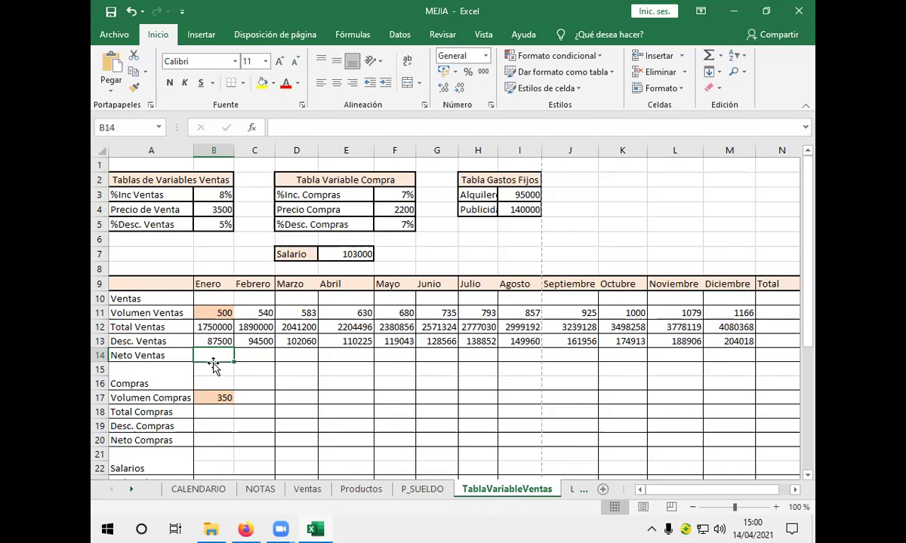
- Enter =+B12-B13 in B14 so Enero's Neto Ventas shows 1662500
{"action": "type", "text": "+"}
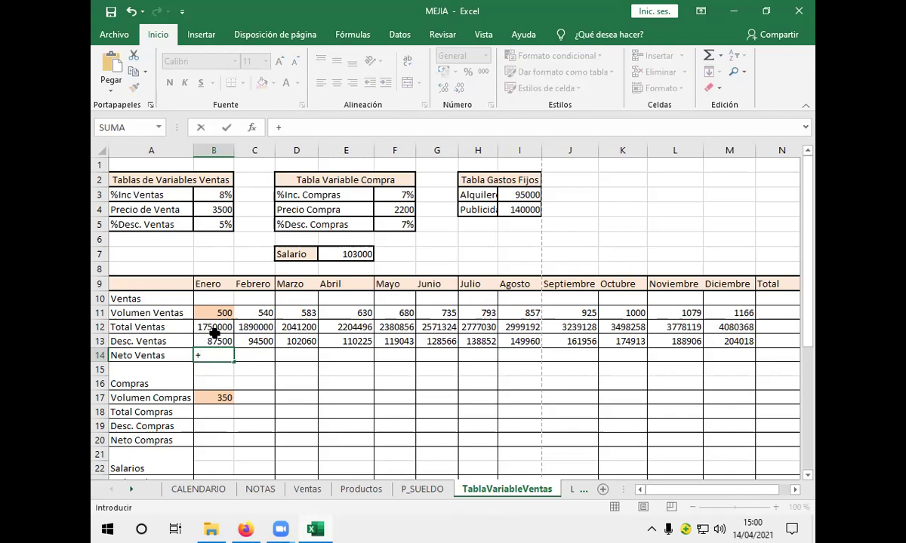
{"action": "left_click", "coordinate": [215, 327]}
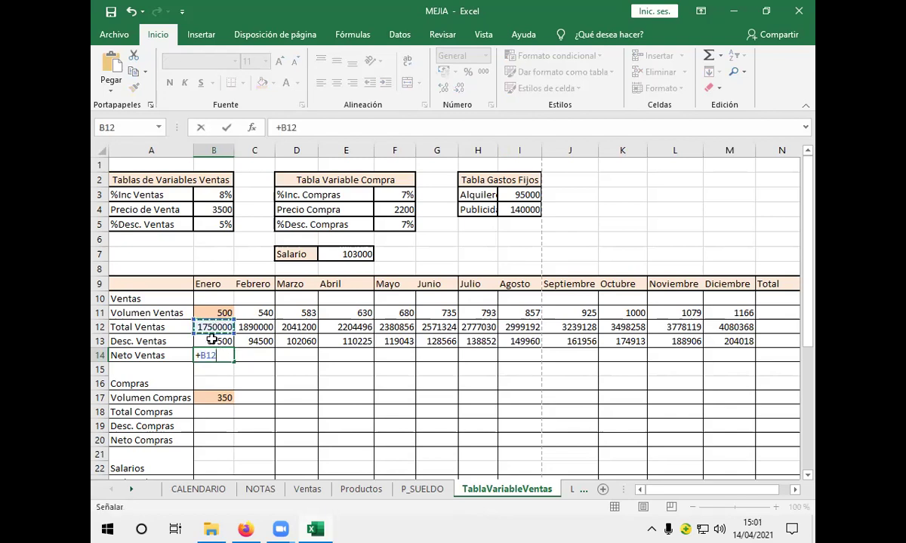
{"action": "type", "text": "-"}
{"action": "left_click", "coordinate": [225, 340]}
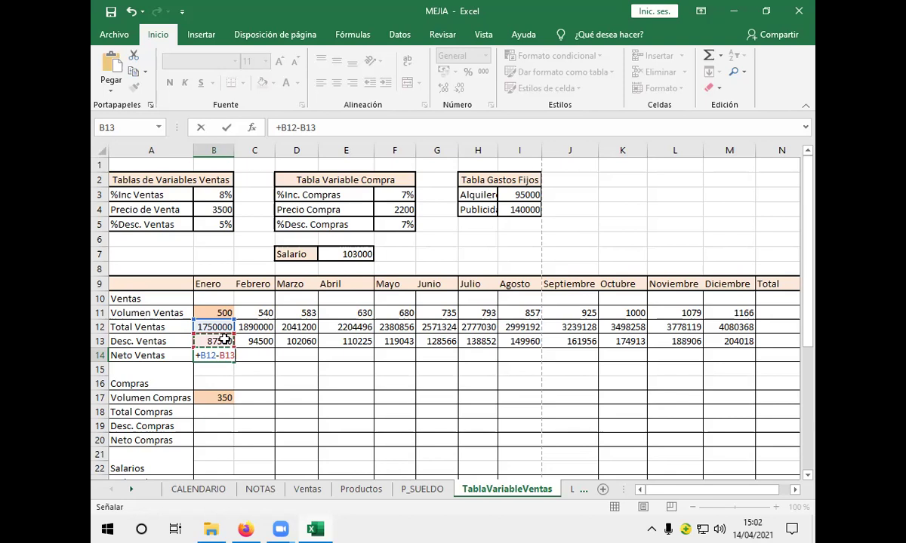
{"action": "key", "text": "Return"}
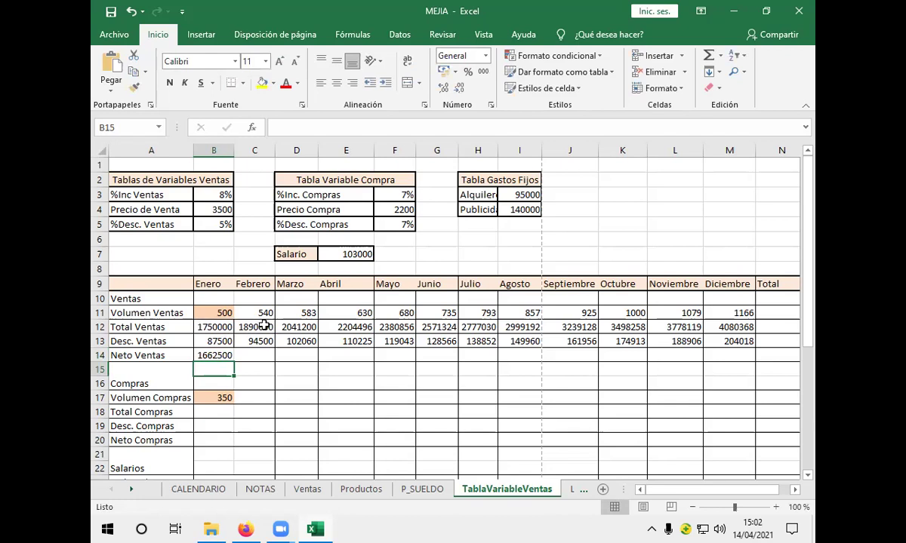
- Copy the B14 Neto Ventas formula across to M14, ending at 3876350 in Diciembre
{"action": "left_click", "coordinate": [226, 355]}
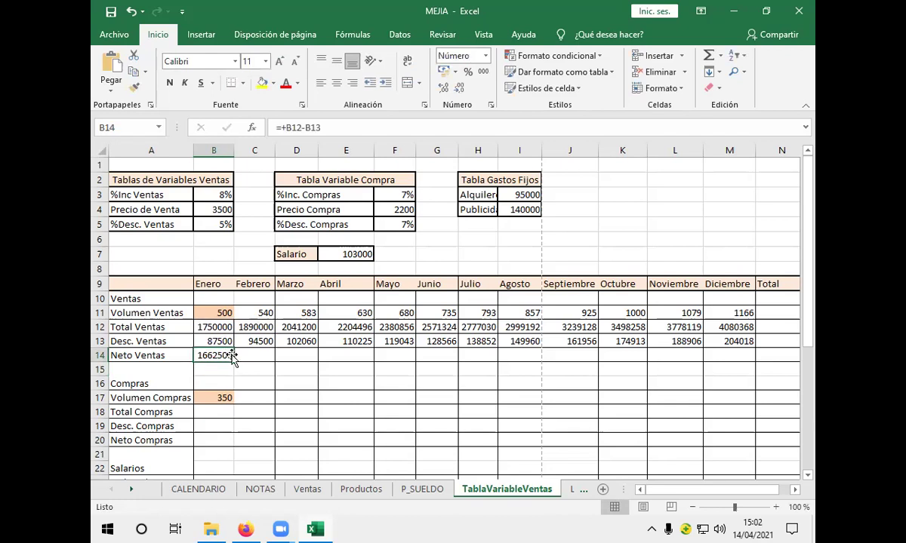
{"action": "left_click", "coordinate": [238, 355]}
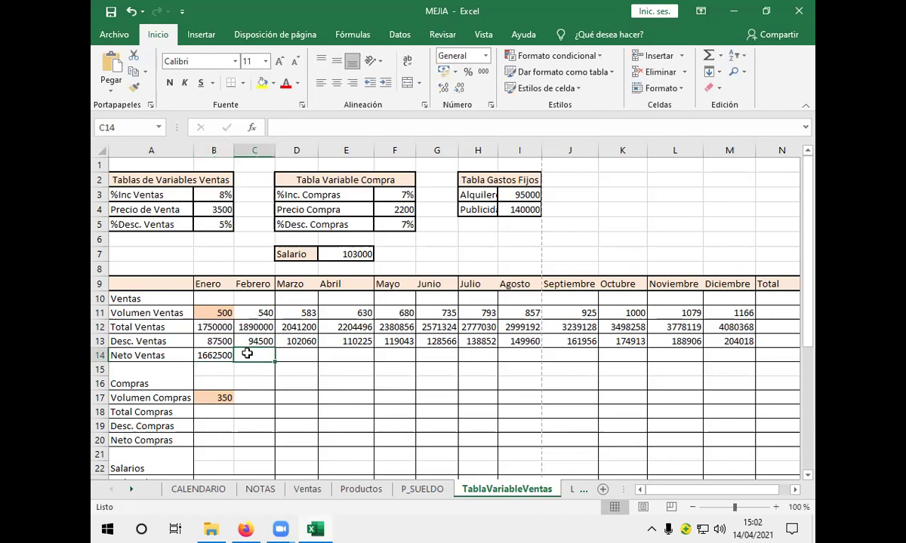
{"action": "type", "text": "+"}
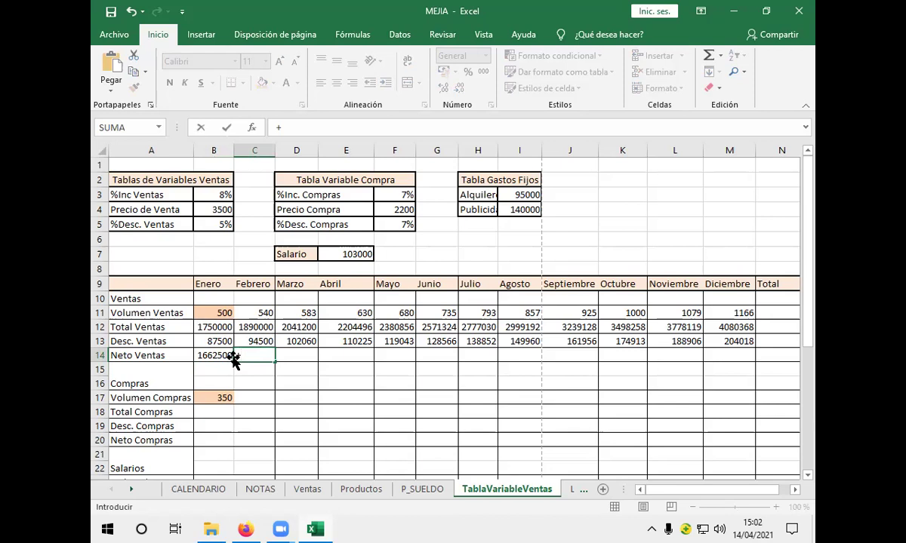
{"action": "key", "text": "BackSpace"}
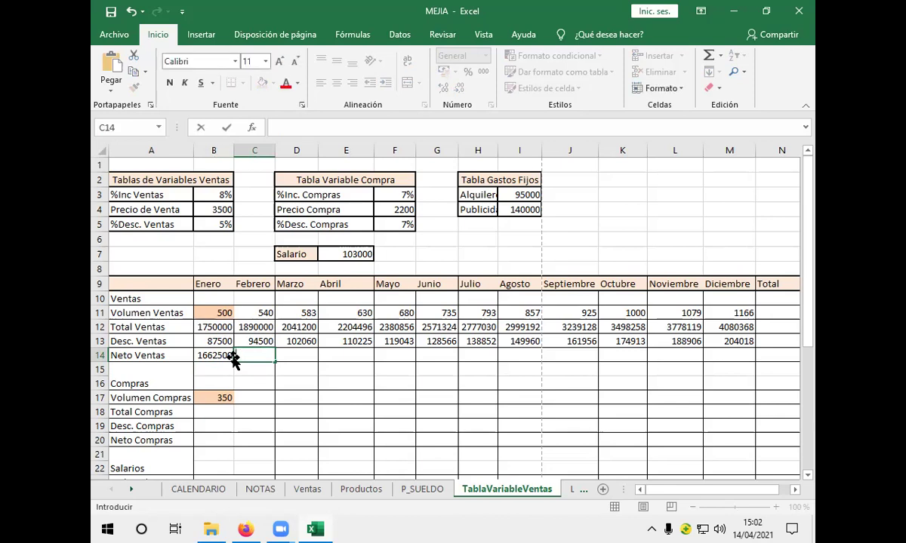
{"action": "left_click", "coordinate": [219, 349]}
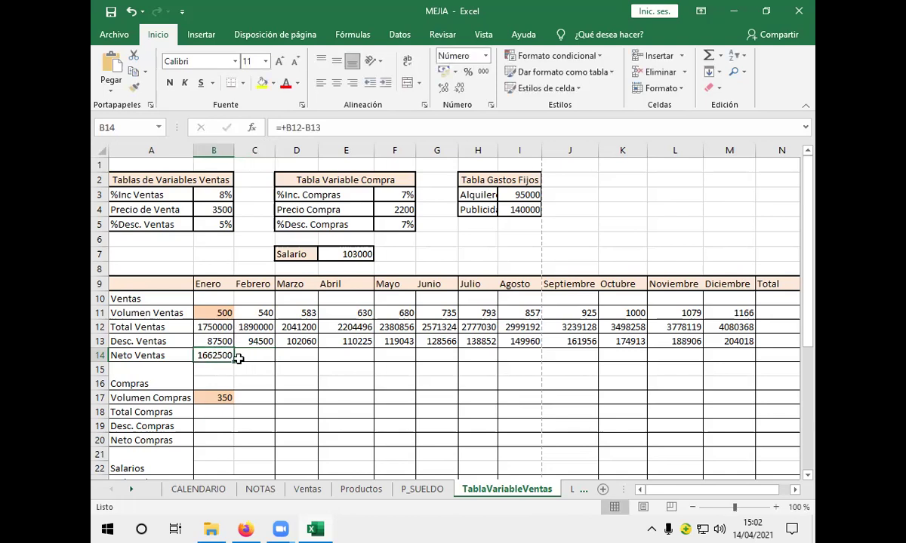
{"action": "left_click_drag", "start_coordinate": [235, 362], "coordinate": [738, 357]}
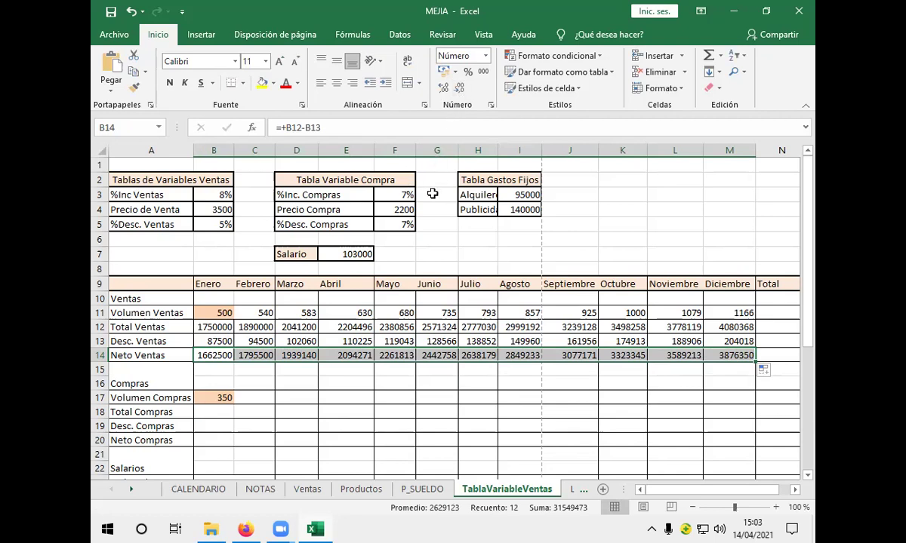
{"action": "left_click", "coordinate": [207, 382]}
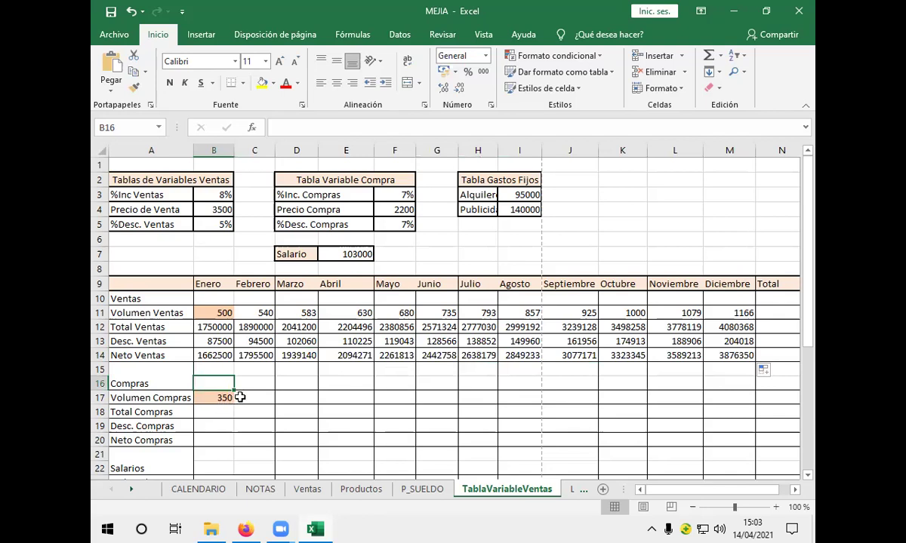
- Enter =+B17*$F$3+B17 in C17 so Febrero's Volumen Compras becomes 375
{"action": "left_click", "coordinate": [241, 397]}
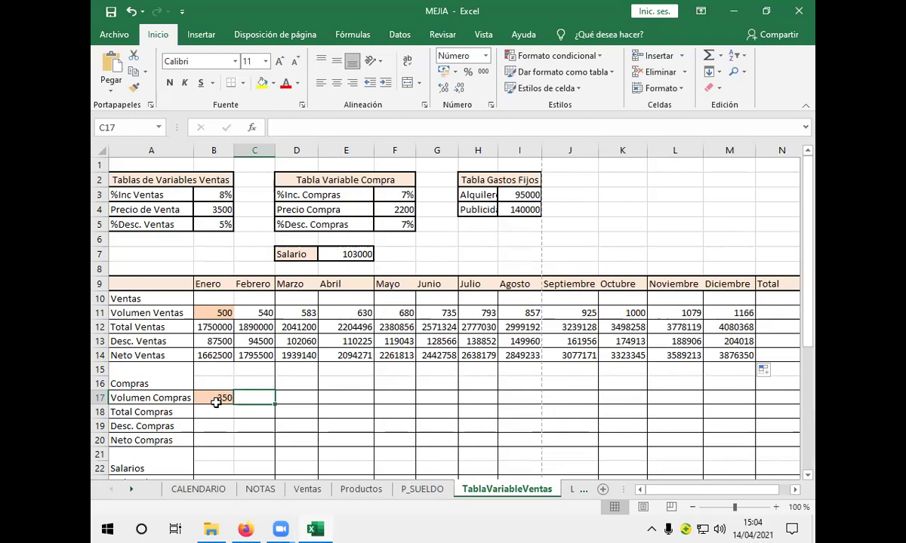
{"action": "type", "text": "+"}
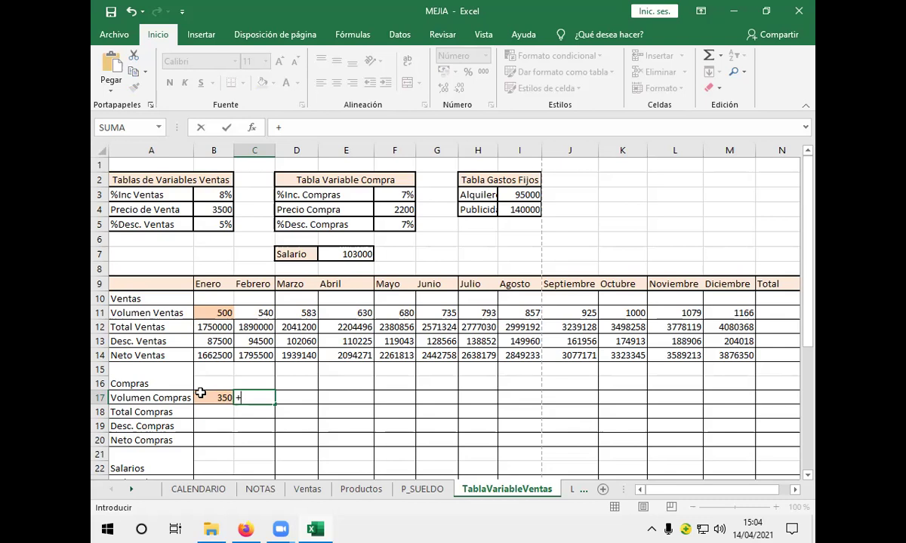
{"action": "left_click", "coordinate": [203, 398]}
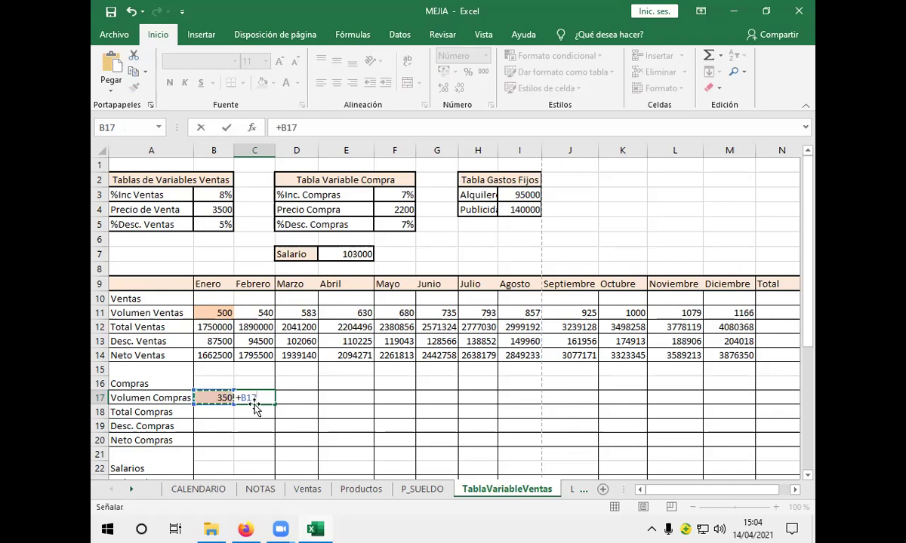
{"action": "type", "text": "*"}
{"action": "left_click", "coordinate": [391, 196]}
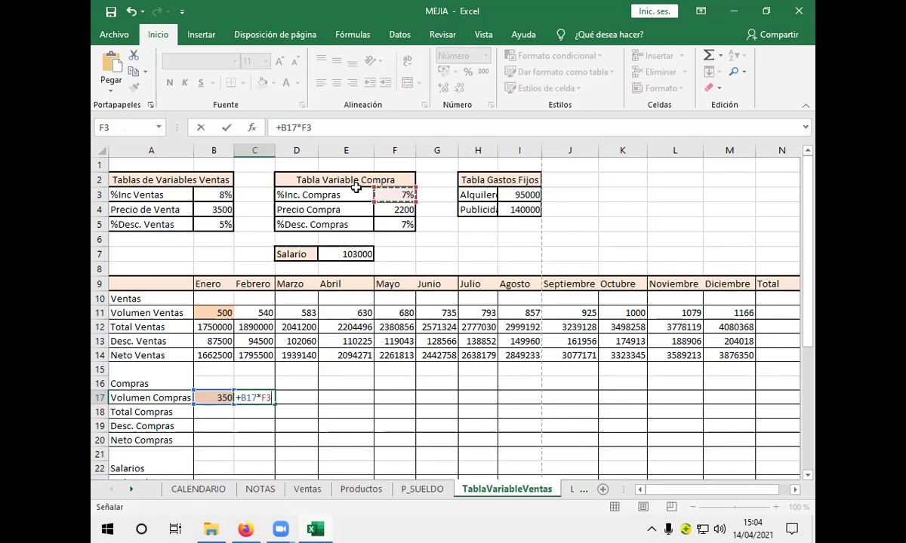
{"action": "key", "text": "F4"}
{"action": "type", "text": "+"}
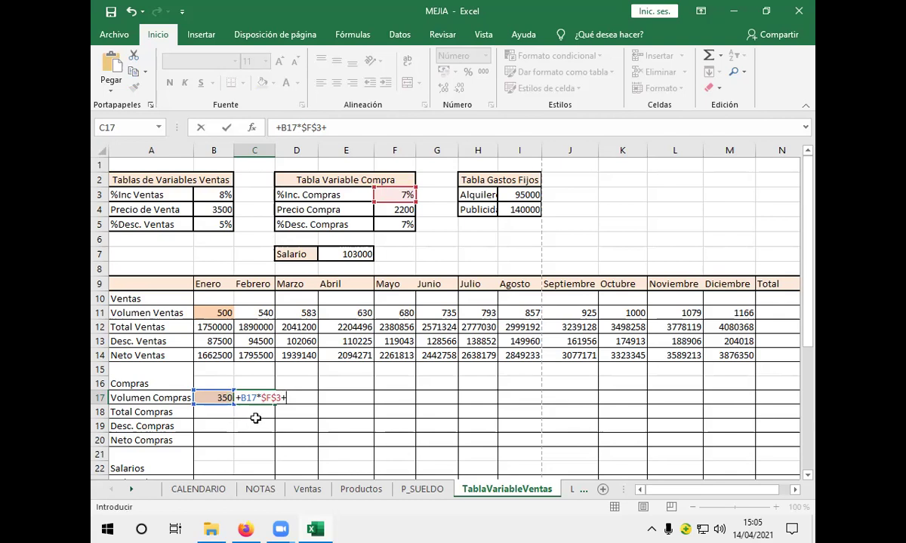
{"action": "left_click", "coordinate": [219, 400]}
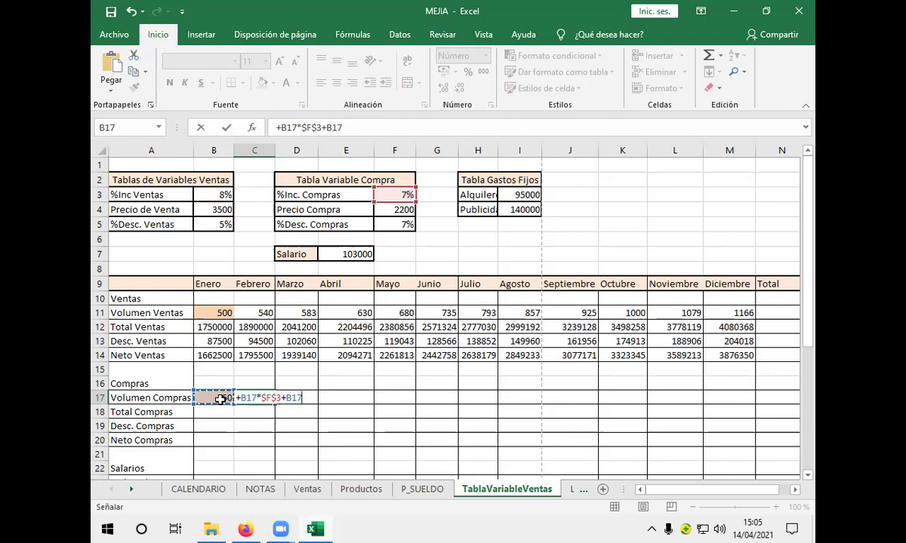
{"action": "key", "text": "Return"}
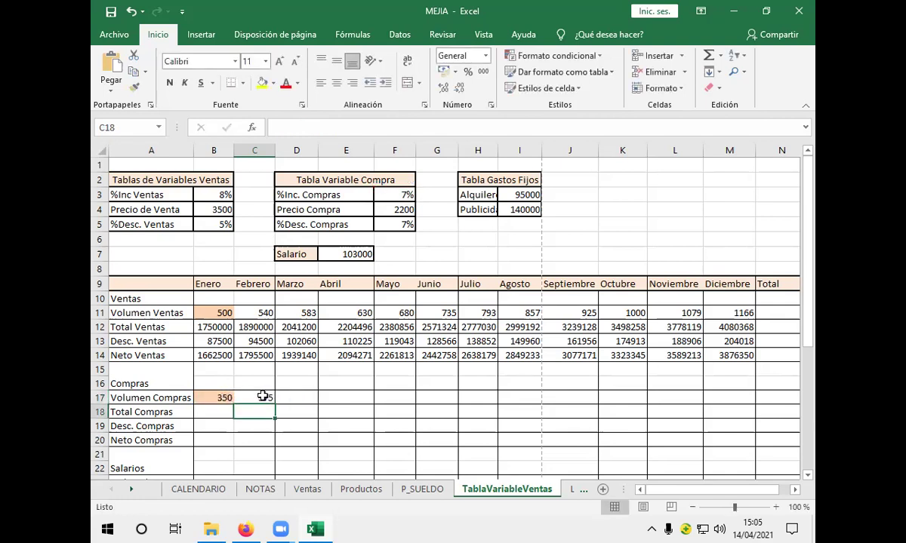
{"action": "left_click", "coordinate": [256, 398]}
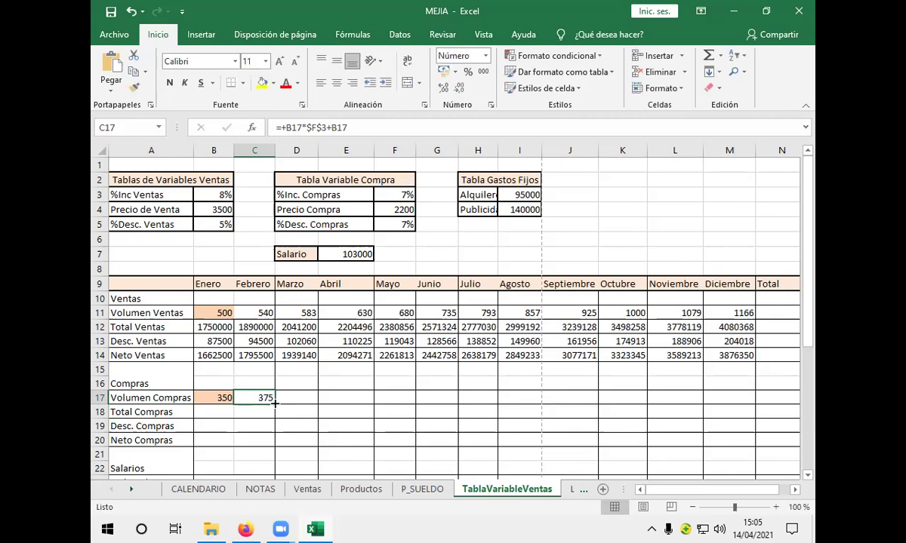
- Copy the C17 volume formula across to M17, rising to 737 in Diciembre
{"action": "left_click_drag", "start_coordinate": [275, 404], "coordinate": [731, 396]}
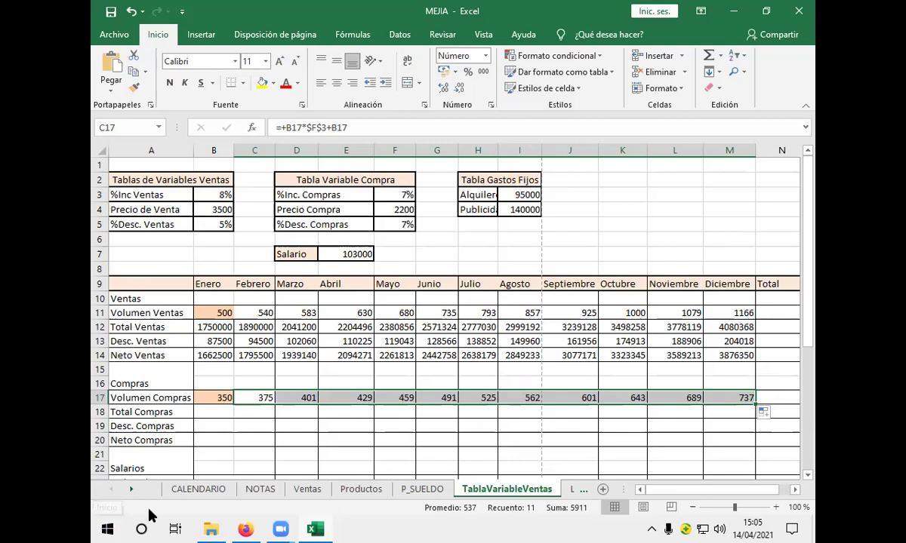
{"action": "left_click", "coordinate": [214, 413]}
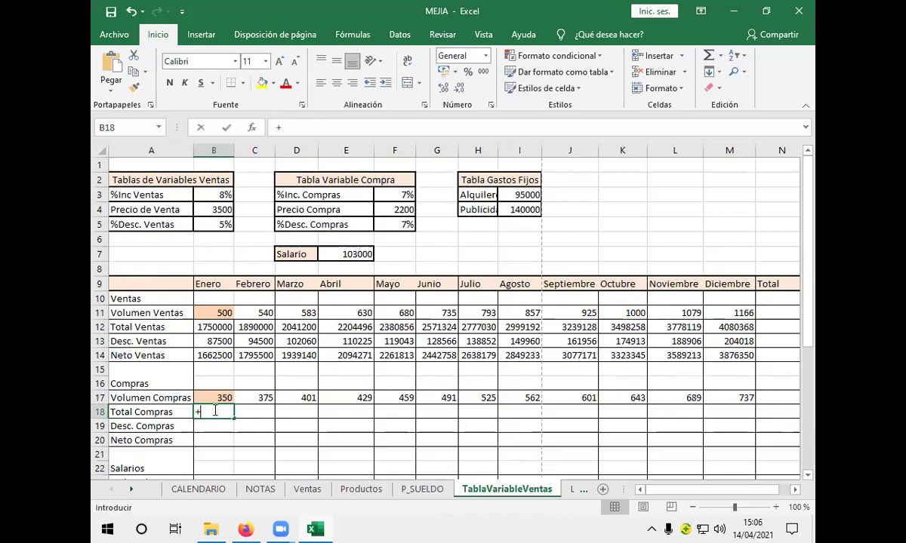
- Enter =+B17*$F$4 in B18 so Enero's Total Compras shows 770000
{"action": "type", "text": "+"}
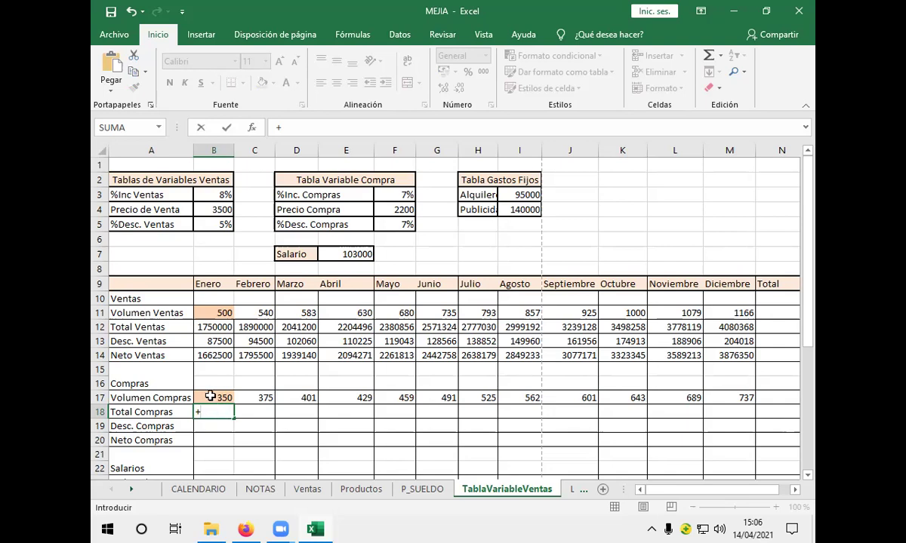
{"action": "left_click", "coordinate": [210, 397]}
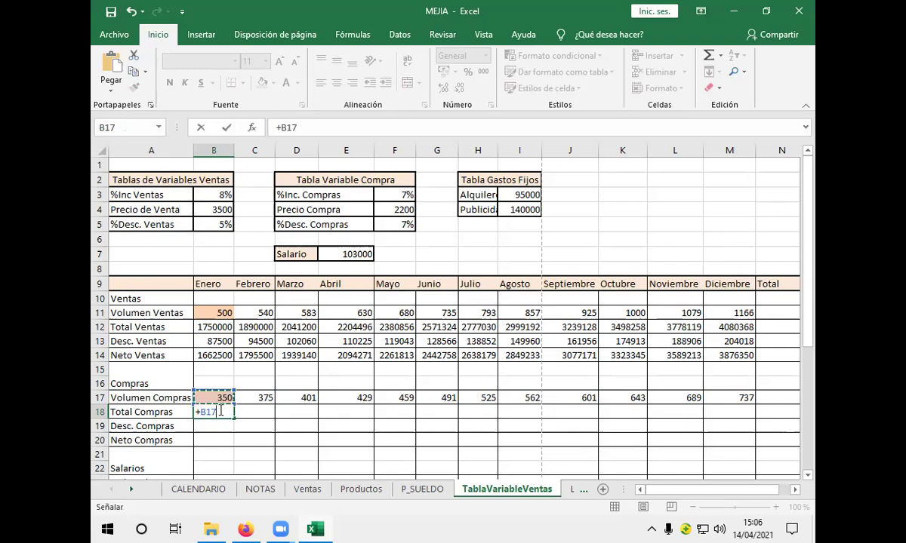
{"action": "type", "text": "+"}
{"action": "key", "text": "BackSpace"}
{"action": "type", "text": "*"}
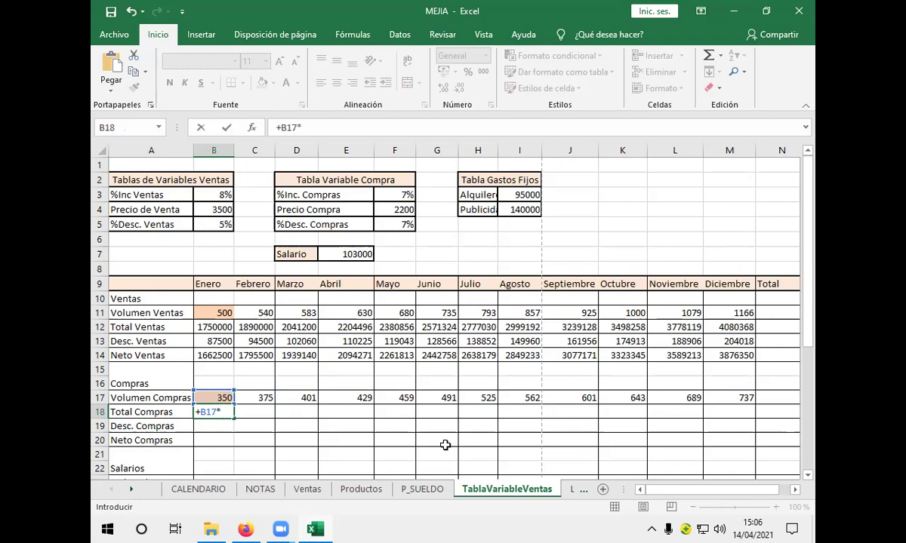
{"action": "left_click", "coordinate": [393, 211]}
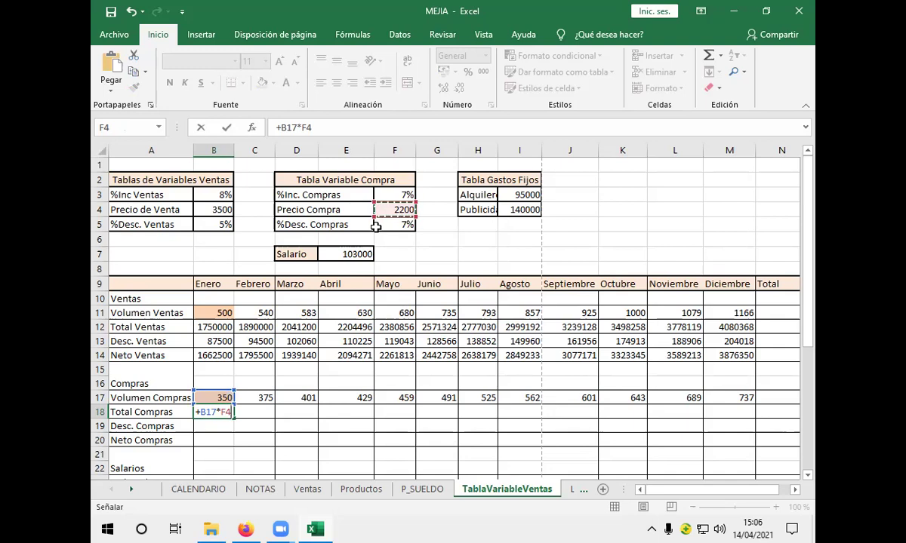
{"action": "key", "text": "F4"}
{"action": "key", "text": "Return"}
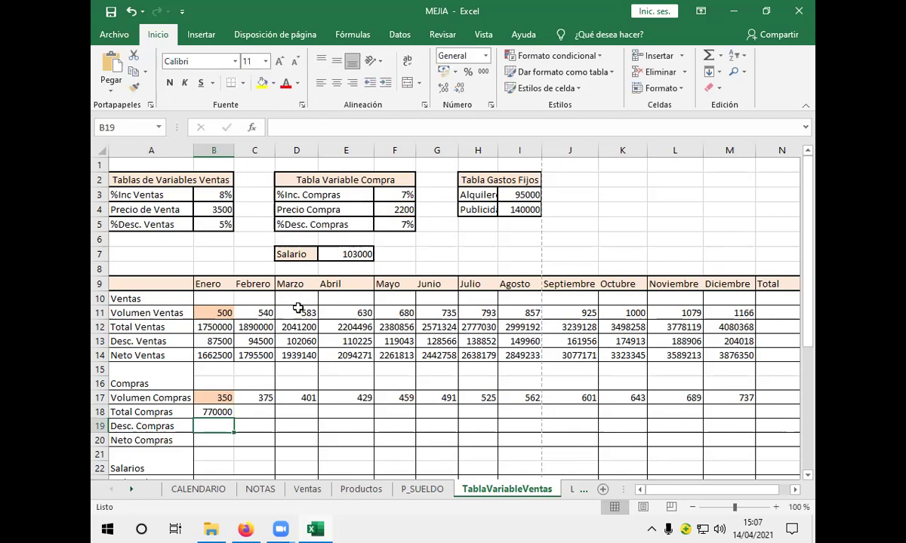
{"action": "left_click", "coordinate": [221, 408]}
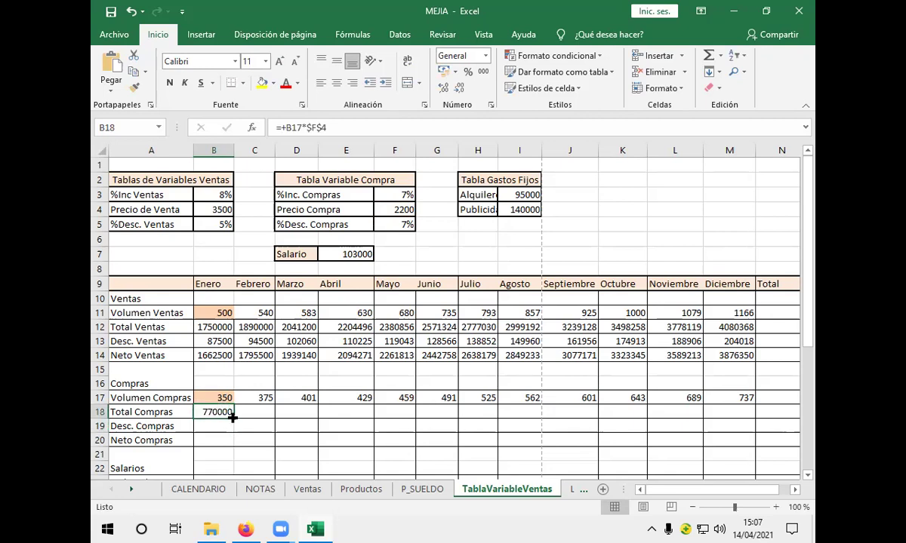
- Copy the B18 formula across to M18, ending at 1620736, and remove decimals
{"action": "left_click_drag", "start_coordinate": [234, 417], "coordinate": [747, 405]}
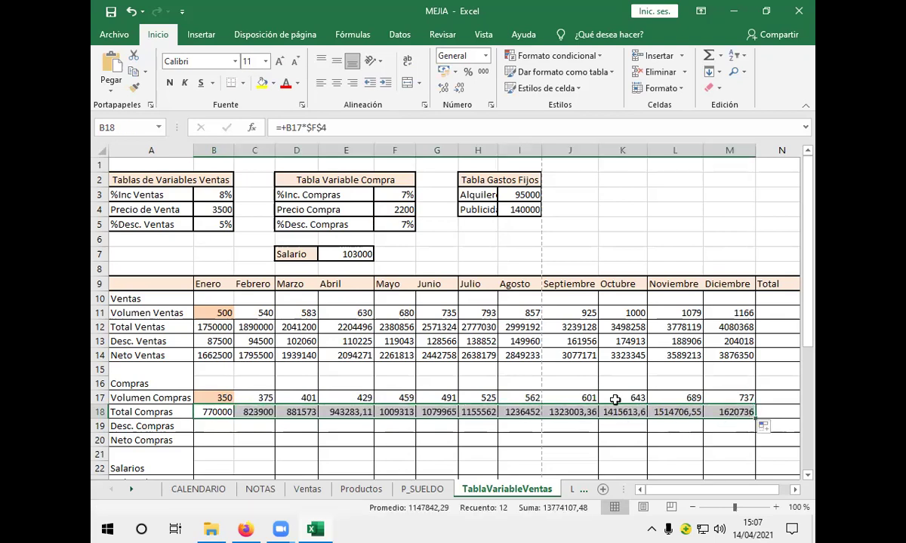
{"action": "left_click", "coordinate": [461, 88]}
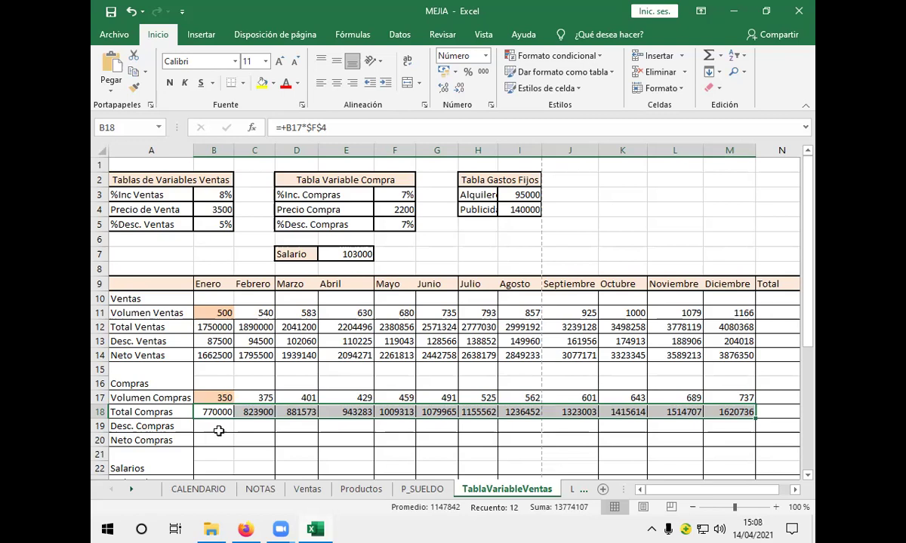
- Enter =+B18*$F$5 in B19 for January's 7% purchase discount
{"action": "left_click", "coordinate": [220, 427]}
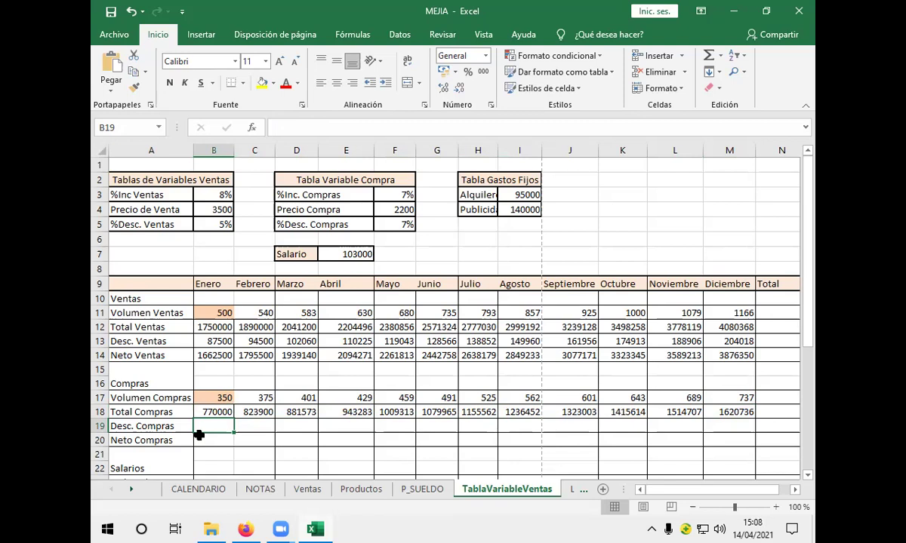
{"action": "type", "text": "+"}
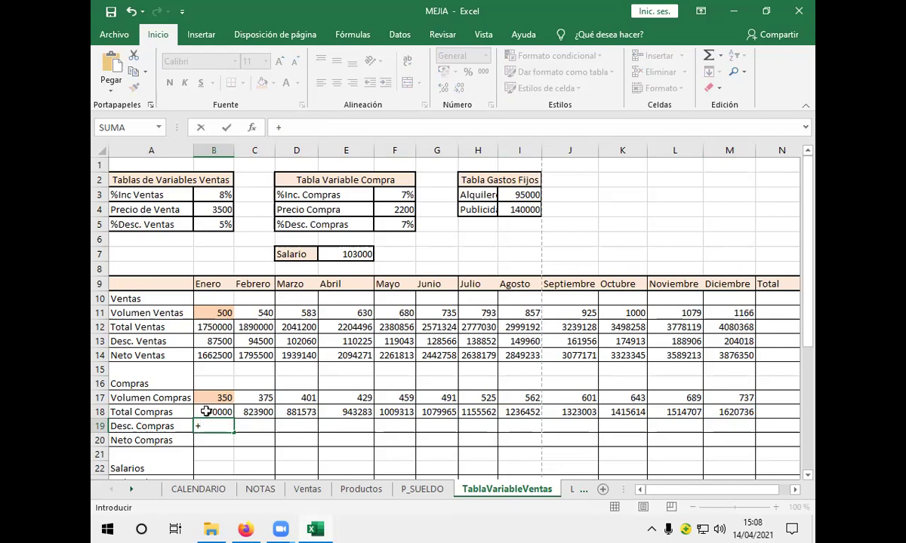
{"action": "left_click", "coordinate": [209, 411]}
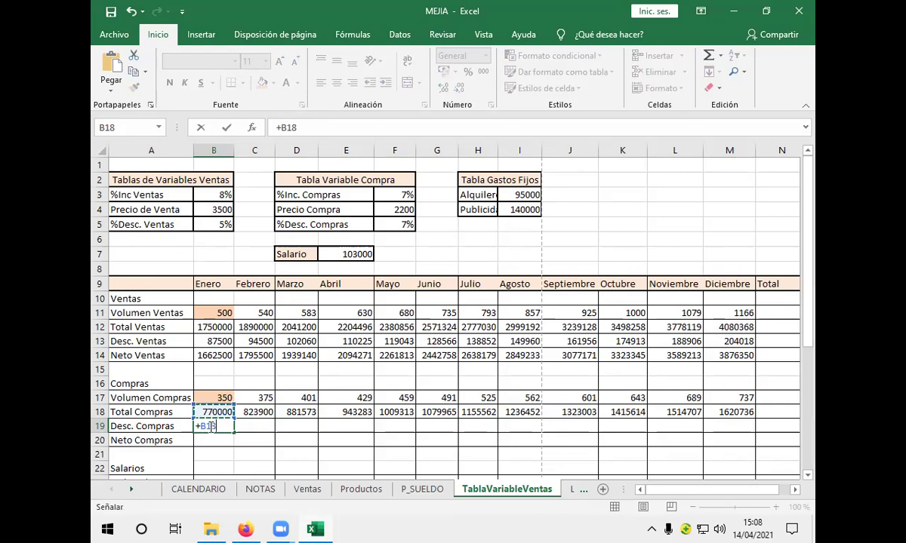
{"action": "type", "text": "*"}
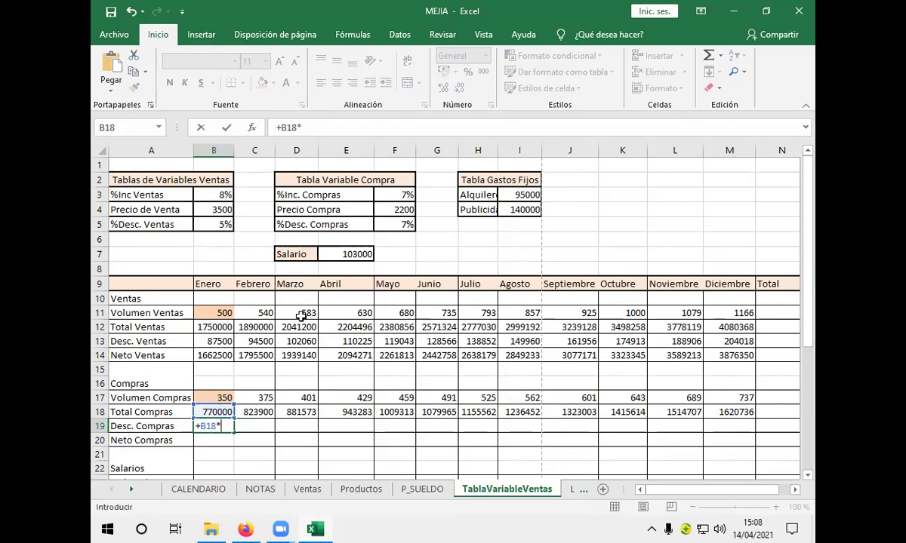
{"action": "left_click", "coordinate": [382, 224]}
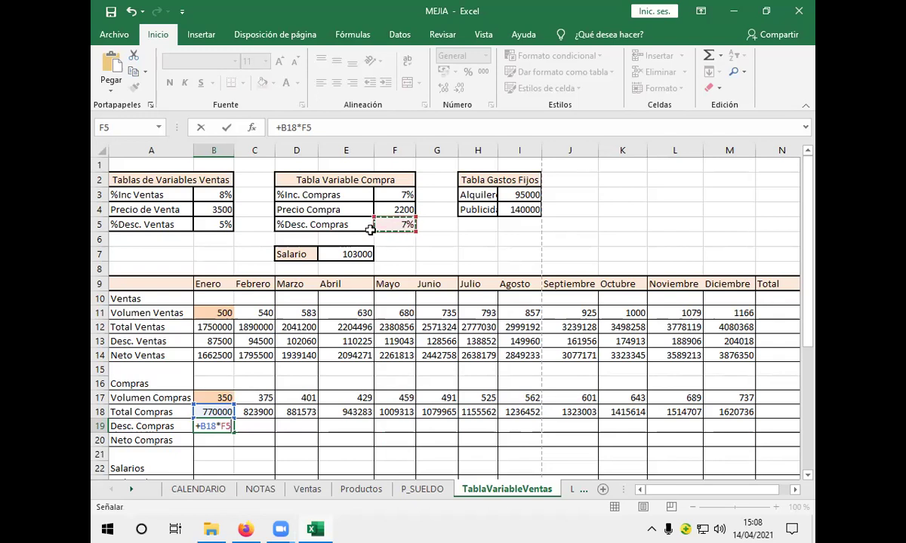
{"action": "key", "text": "F4"}
{"action": "key", "text": "Return"}
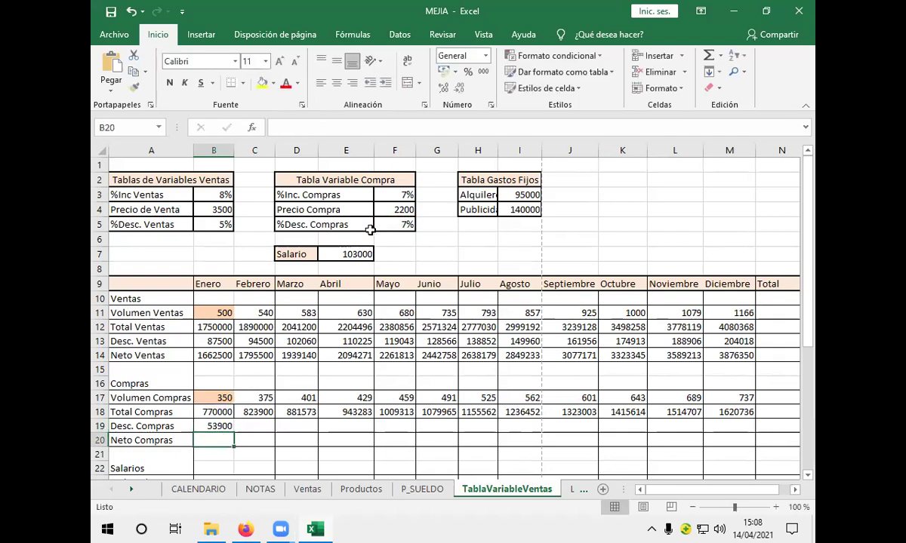
- Fill the discount formula across to M19 and show it as whole numbers
{"action": "left_click", "coordinate": [219, 426]}
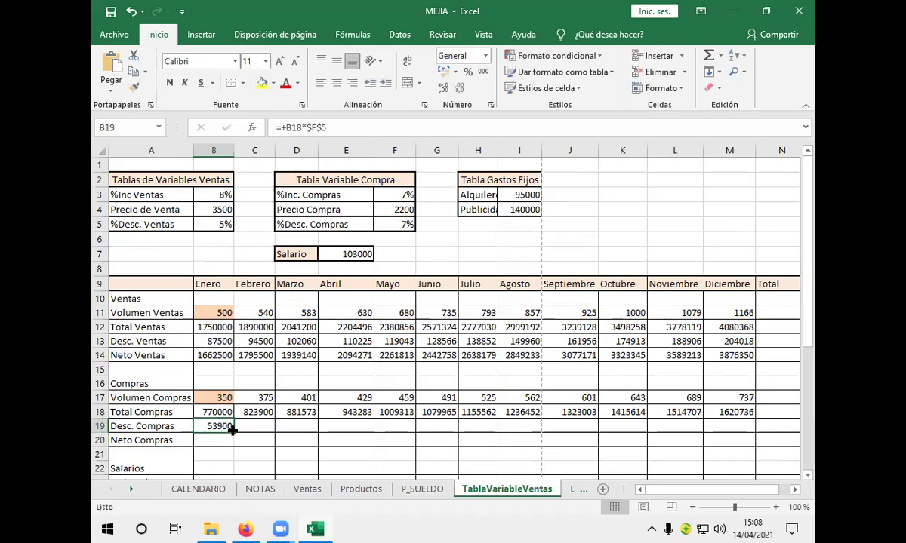
{"action": "left_click_drag", "start_coordinate": [233, 429], "coordinate": [734, 425]}
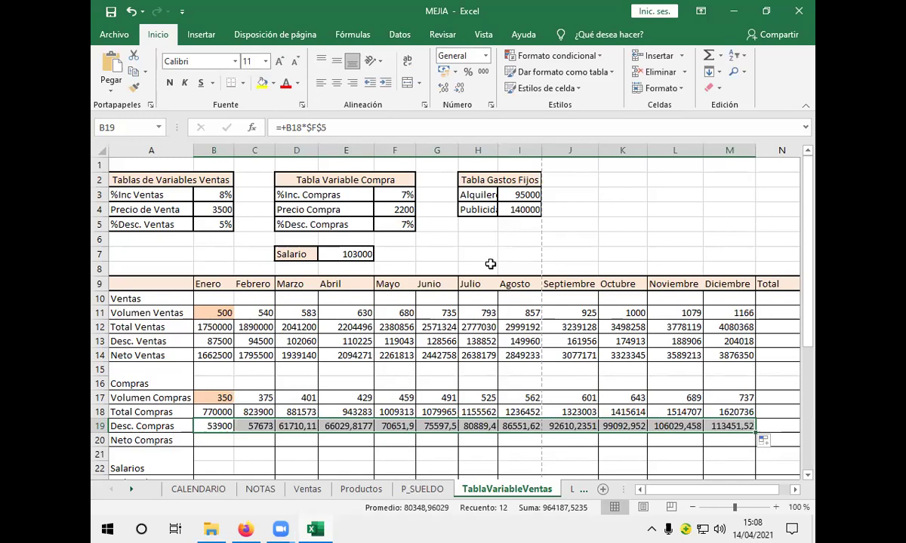
{"action": "left_click", "coordinate": [459, 89]}
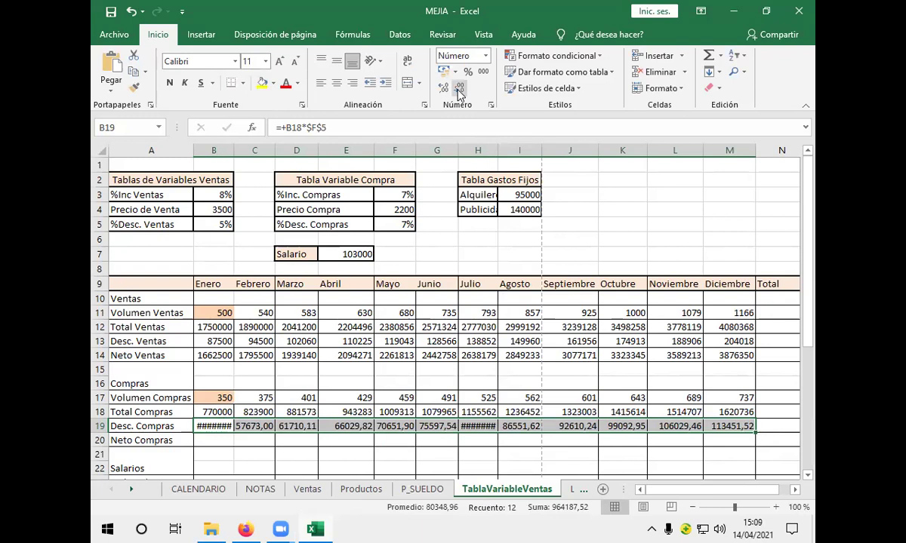
{"action": "left_click", "coordinate": [459, 90]}
{"action": "left_click", "coordinate": [459, 90]}
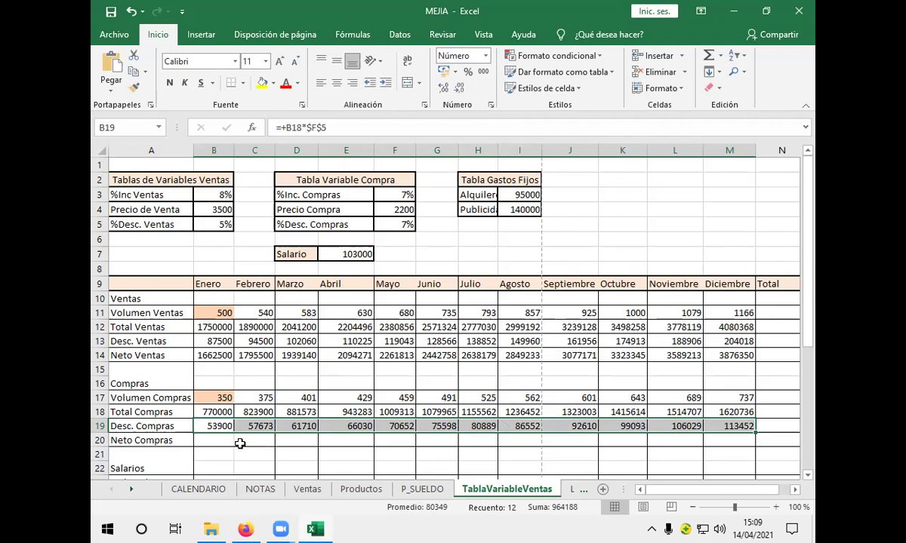
{"action": "left_click", "coordinate": [217, 440]}
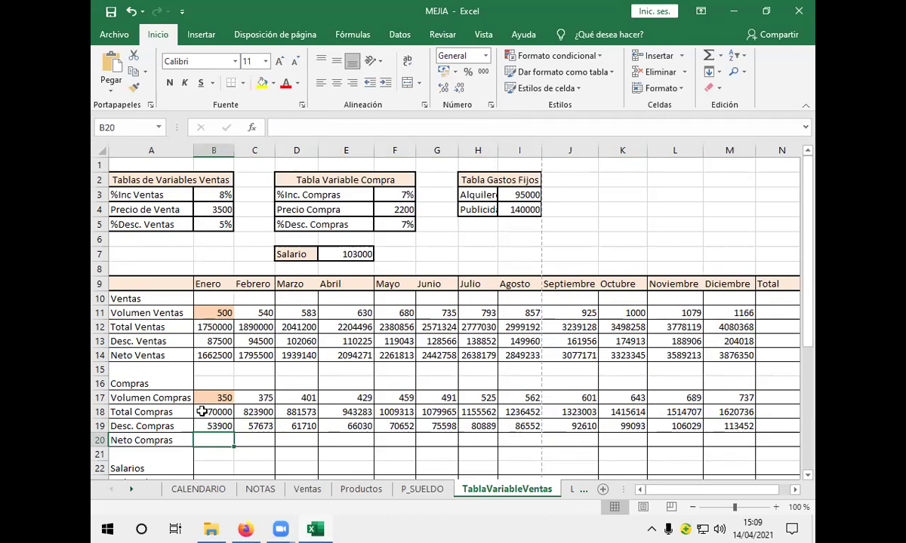
- Enter =+B18-B19 in B20, fill it to M20 and drop the decimals
{"action": "type", "text": "+"}
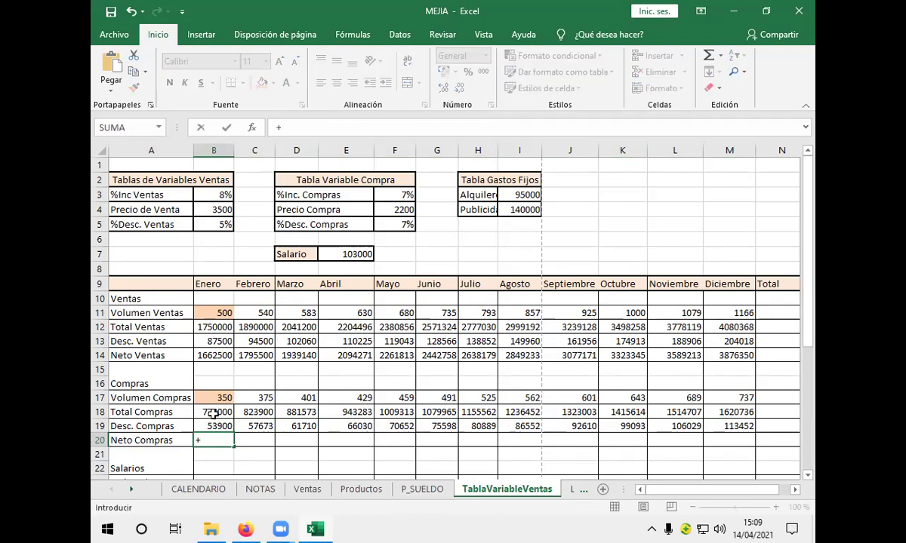
{"action": "left_click", "coordinate": [214, 414]}
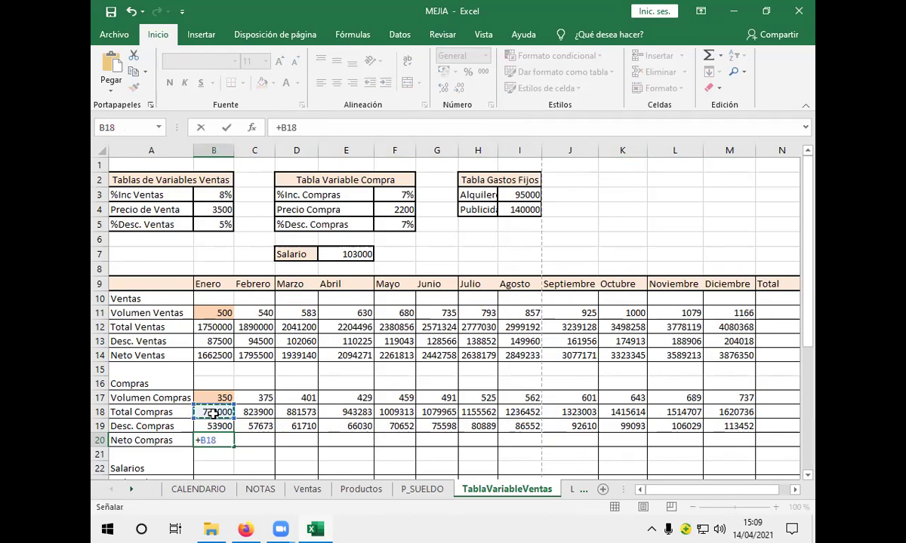
{"action": "type", "text": "-"}
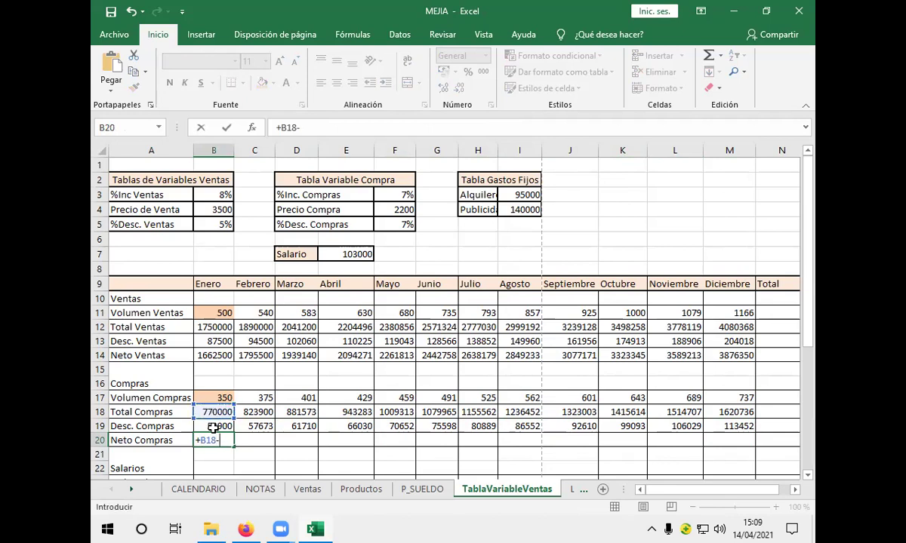
{"action": "left_click", "coordinate": [214, 427]}
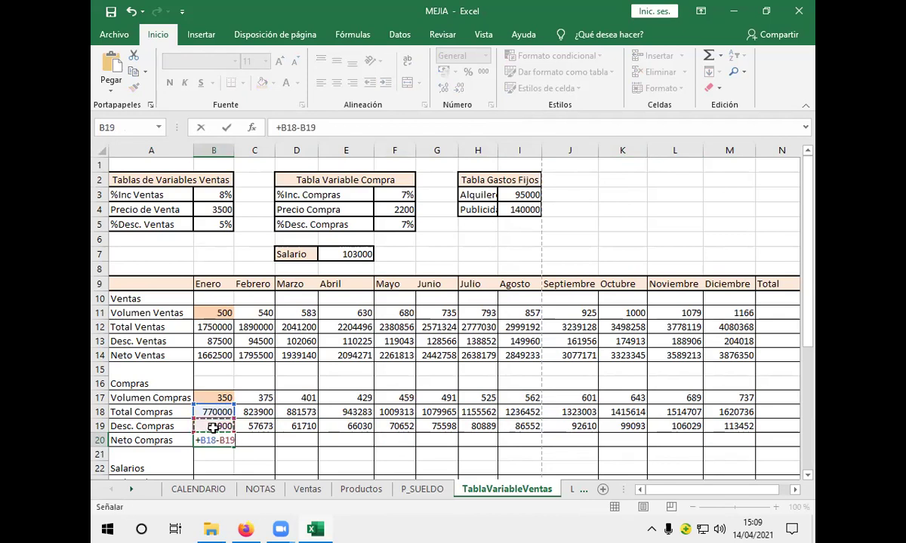
{"action": "key", "text": "Return"}
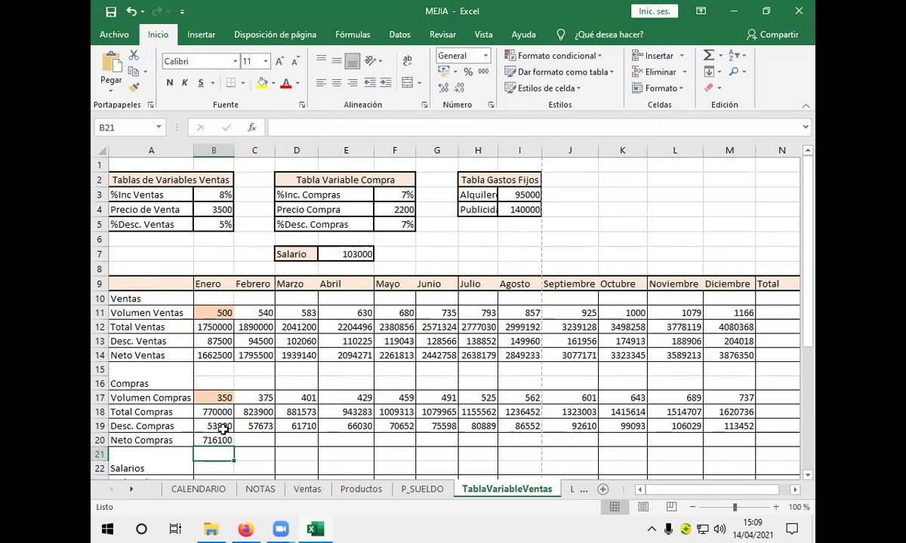
{"action": "left_click", "coordinate": [223, 440]}
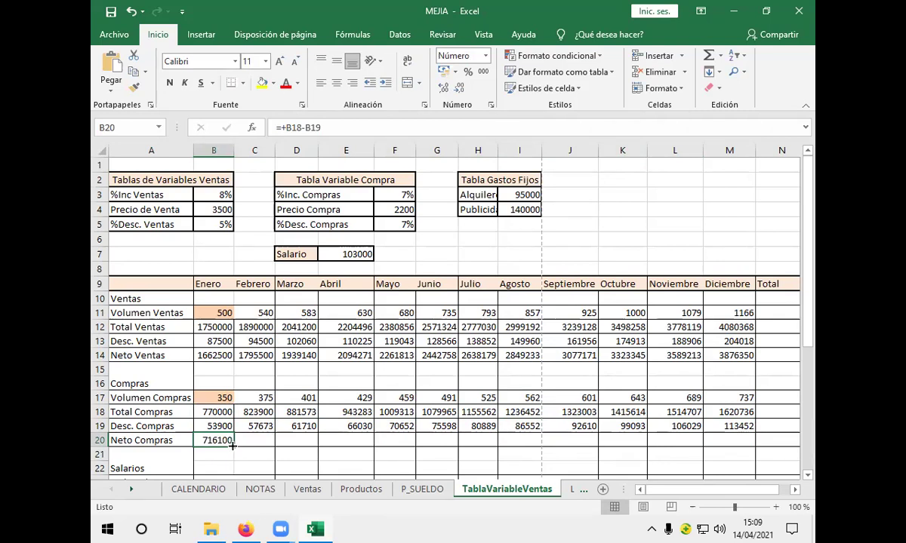
{"action": "left_click_drag", "start_coordinate": [232, 446], "coordinate": [736, 436]}
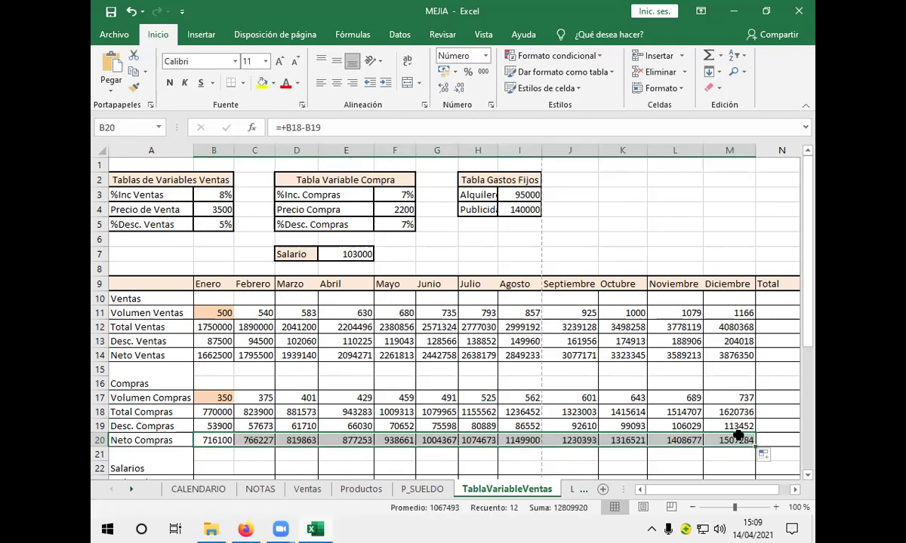
{"action": "left_click", "coordinate": [462, 88]}
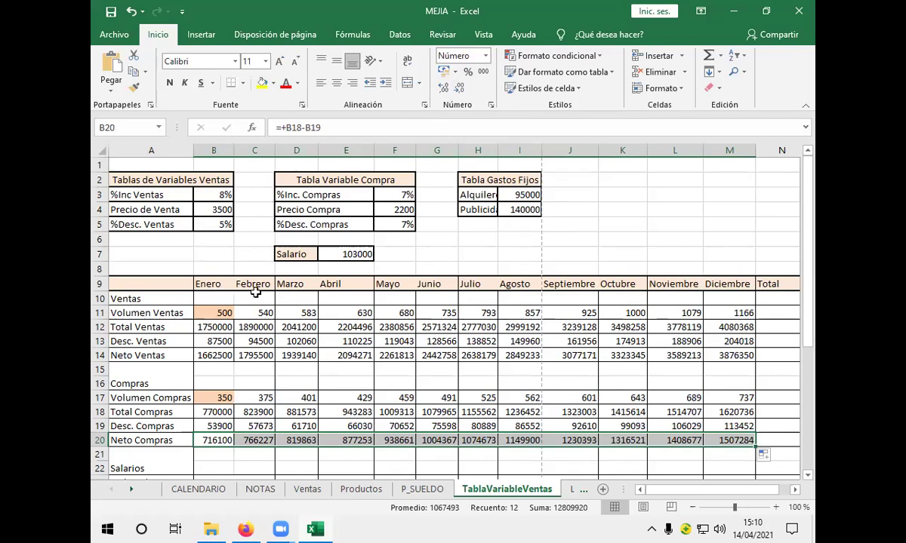
- Copy the 5 workers in B23 across every month through M23
{"action": "scroll", "coordinate": [258, 292], "scroll_direction": "down", "scroll_amount": 3}
{"action": "scroll", "coordinate": [261, 294], "scroll_direction": "down", "scroll_amount": 2}
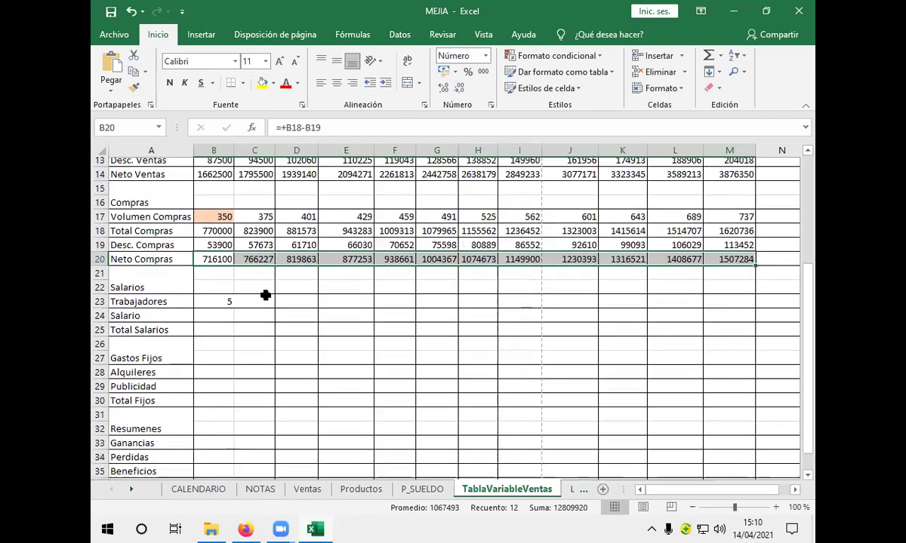
{"action": "scroll", "coordinate": [265, 295], "scroll_direction": "up", "scroll_amount": 2}
{"action": "scroll", "coordinate": [264, 297], "scroll_direction": "up", "scroll_amount": 2}
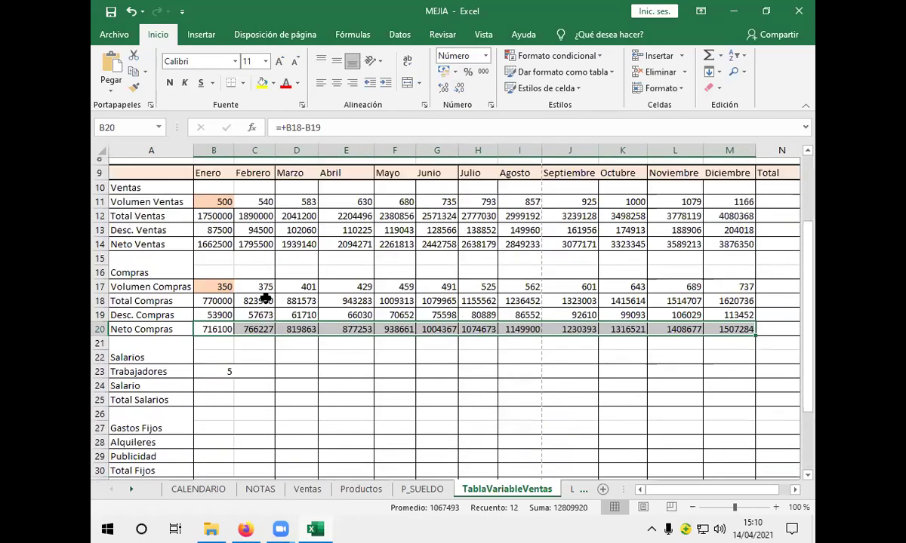
{"action": "scroll", "coordinate": [264, 297], "scroll_direction": "up", "scroll_amount": 1}
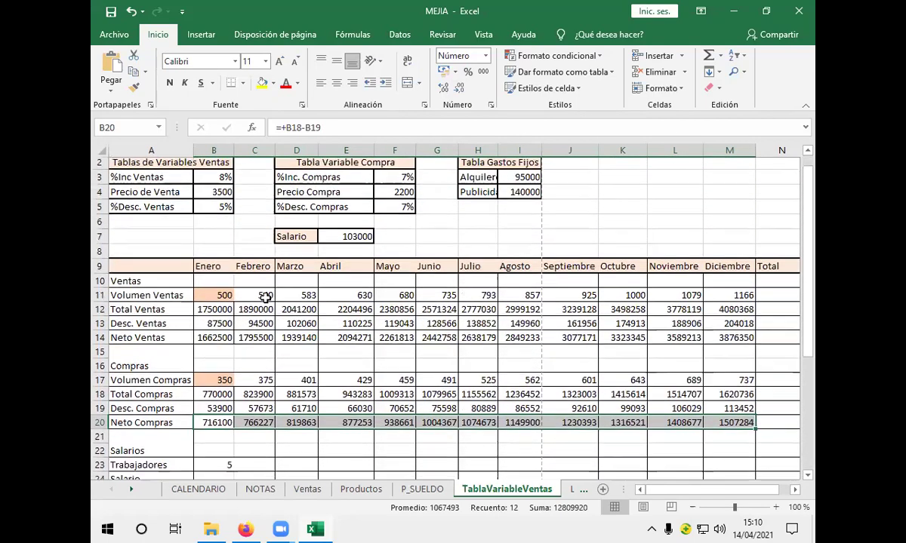
{"action": "scroll", "coordinate": [266, 296], "scroll_direction": "down", "scroll_amount": 1}
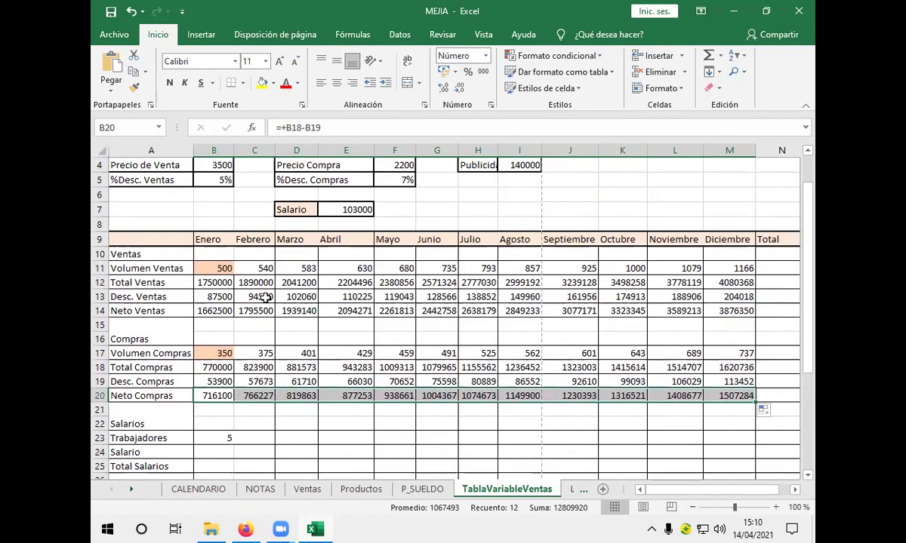
{"action": "left_click", "coordinate": [237, 437]}
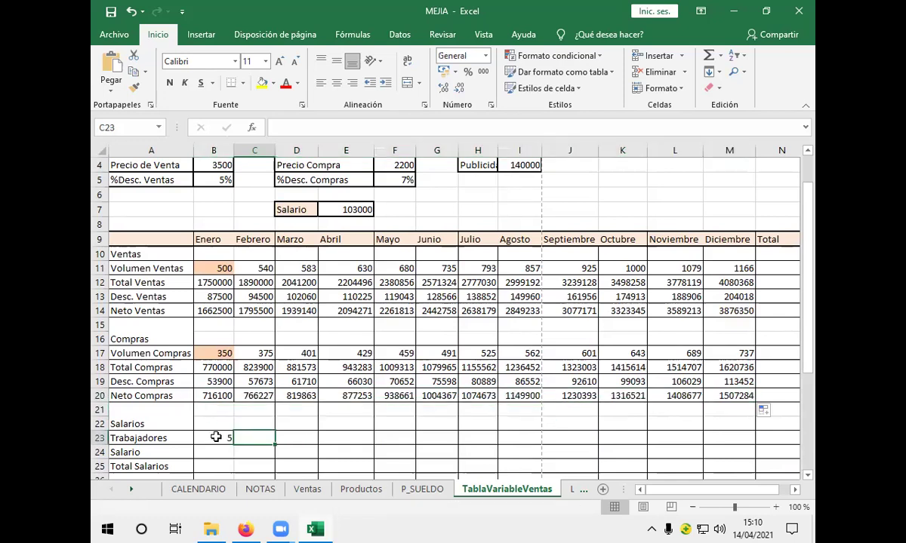
{"action": "left_click", "coordinate": [221, 438]}
{"action": "left_click_drag", "start_coordinate": [231, 443], "coordinate": [739, 439]}
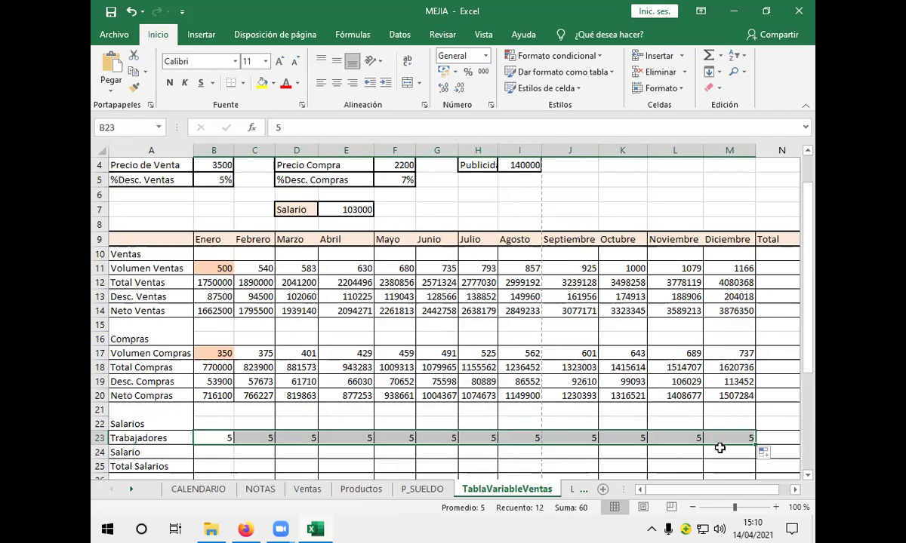
{"action": "scroll", "coordinate": [277, 456], "scroll_direction": "down", "scroll_amount": 1}
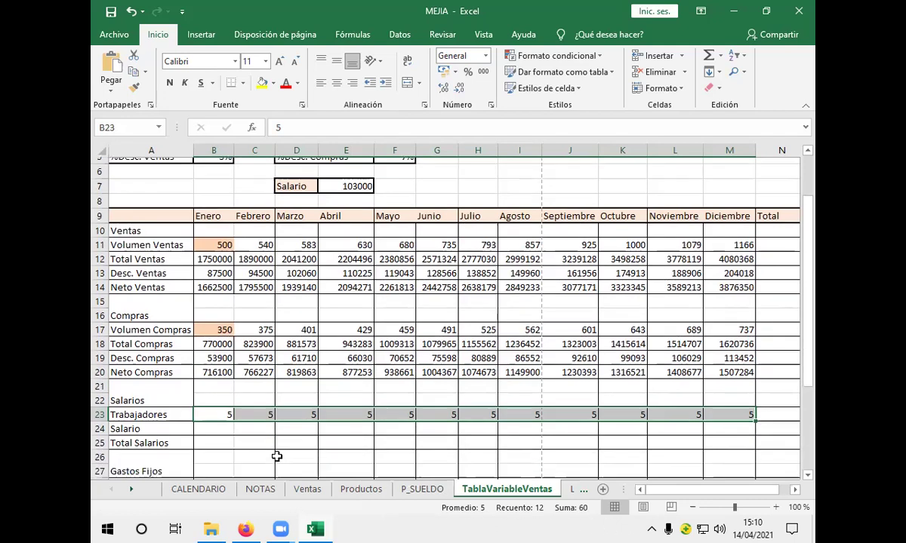
{"action": "scroll", "coordinate": [277, 456], "scroll_direction": "up", "scroll_amount": 1}
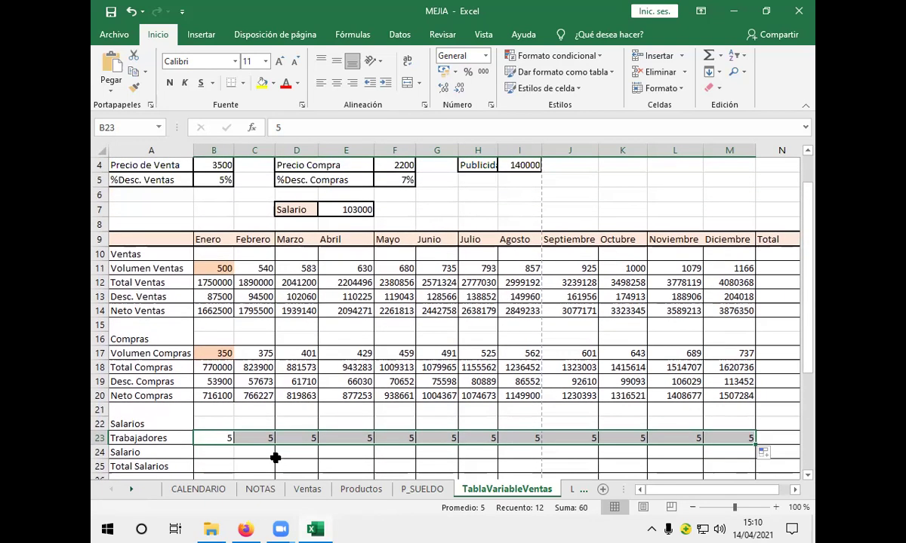
- Link B24 to $E$7 and fill the 103000 salary across to M24
{"action": "left_click", "coordinate": [213, 449]}
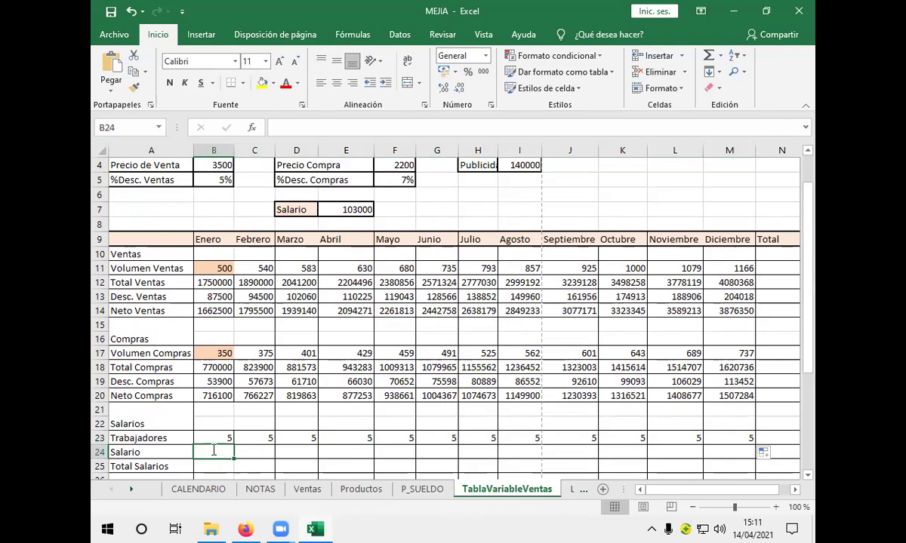
{"action": "type", "text": "+"}
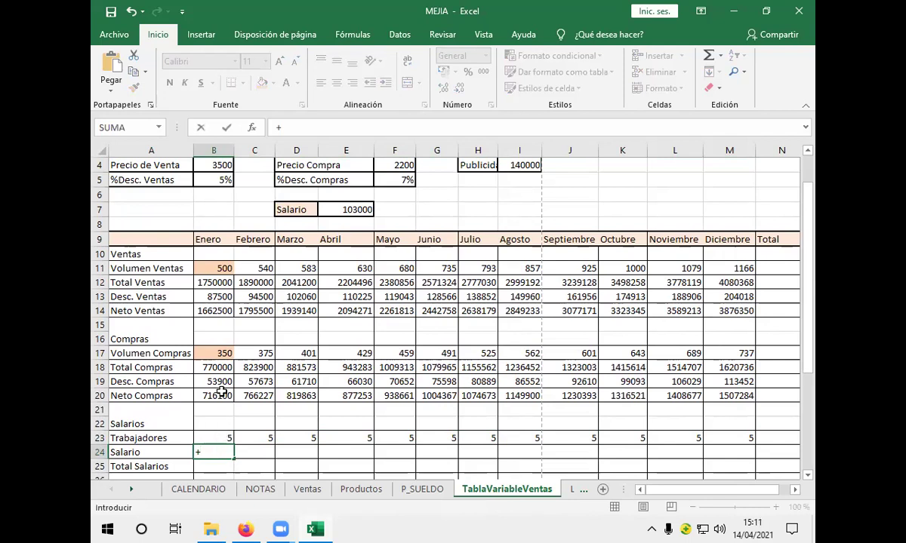
{"action": "left_click", "coordinate": [345, 210]}
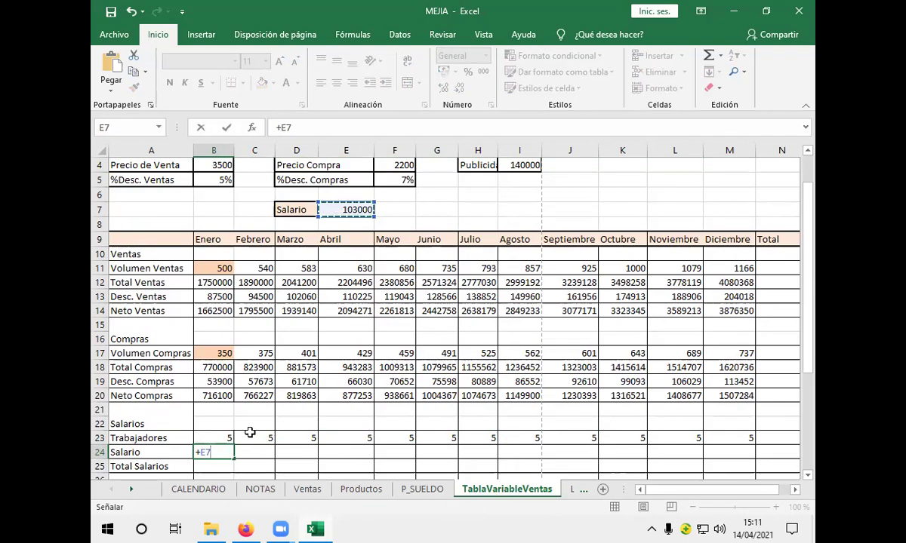
{"action": "key", "text": "F4"}
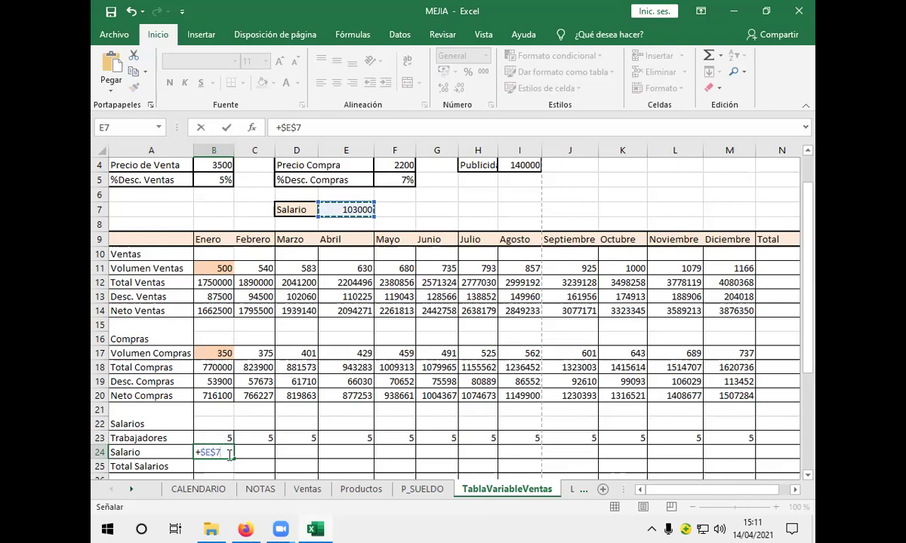
{"action": "key", "text": "Return"}
{"action": "left_click", "coordinate": [229, 453]}
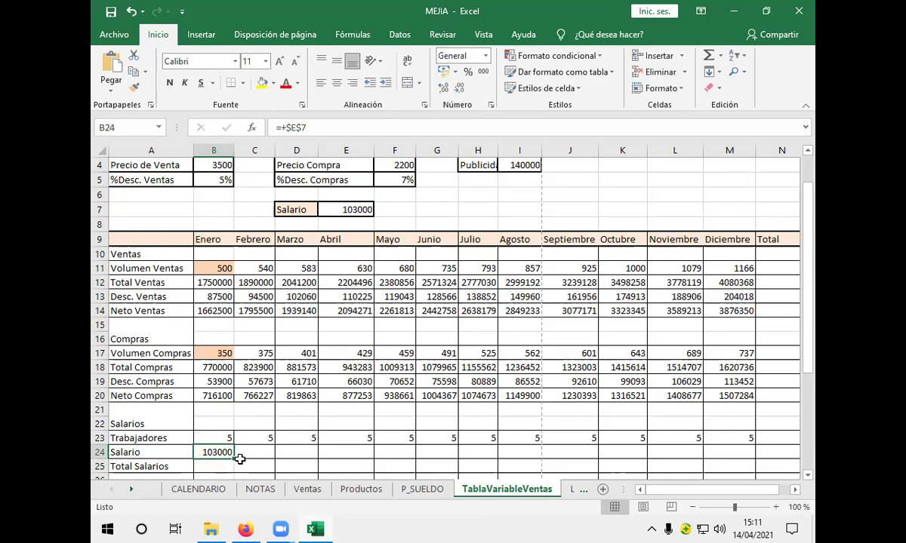
{"action": "left_click_drag", "start_coordinate": [233, 454], "coordinate": [740, 450]}
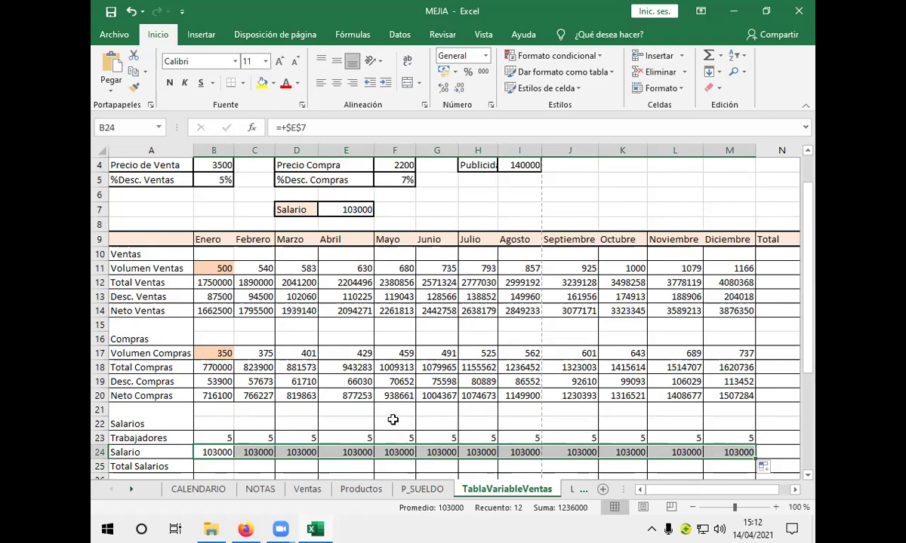
{"action": "scroll", "coordinate": [393, 420], "scroll_direction": "down", "scroll_amount": 1}
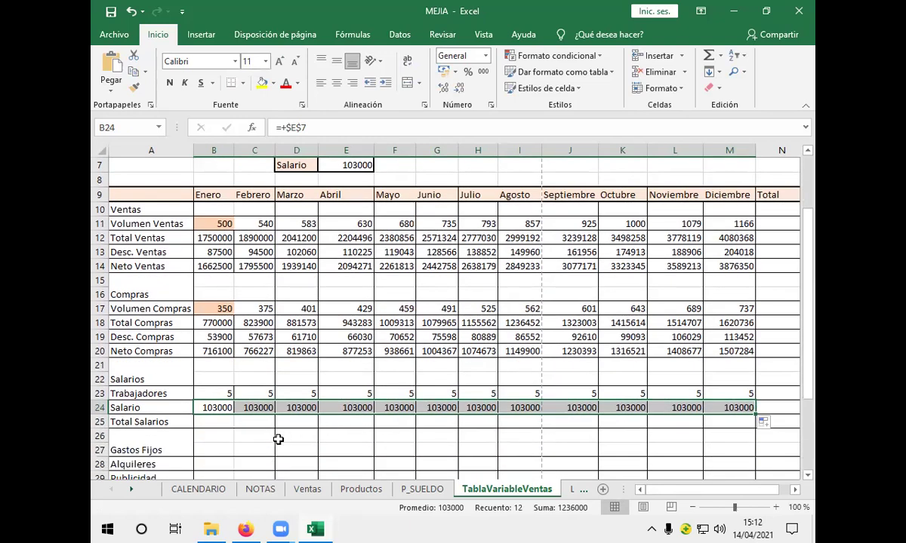
- Enter =+B23*B24 in B25 and fill it to M25, giving 515000 monthly
{"action": "left_click", "coordinate": [199, 421]}
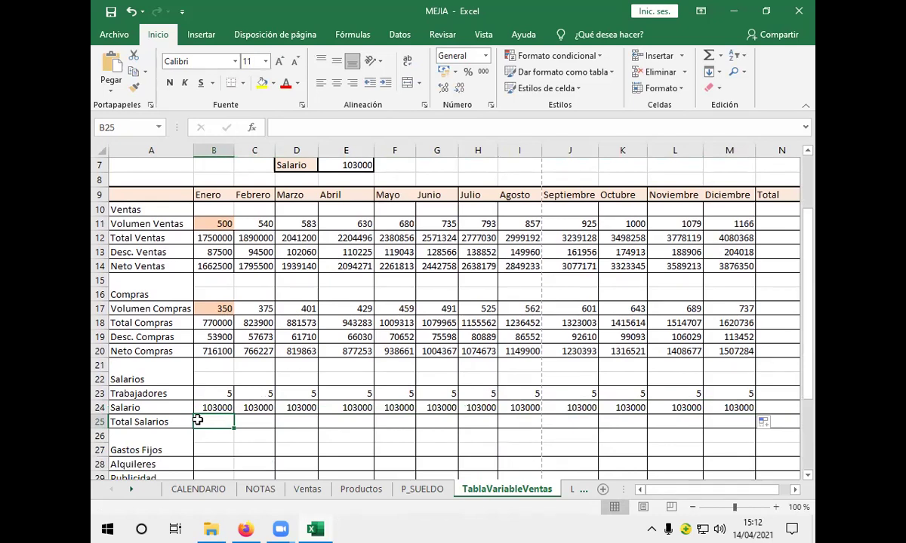
{"action": "type", "text": "+"}
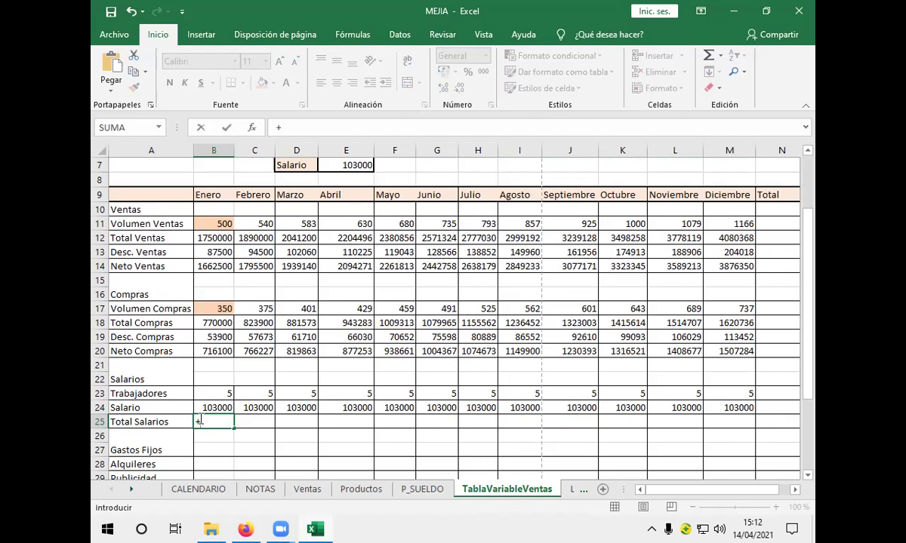
{"action": "left_click", "coordinate": [212, 394]}
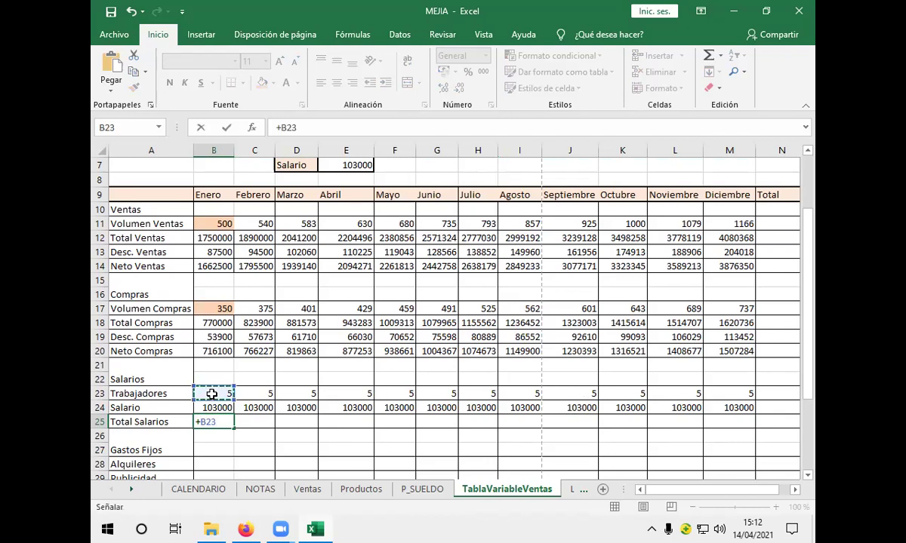
{"action": "type", "text": "*"}
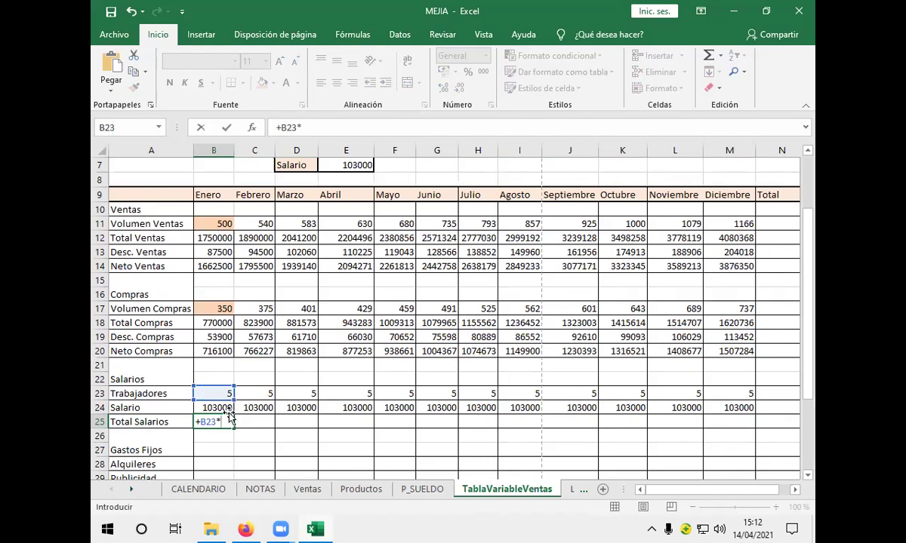
{"action": "left_click", "coordinate": [228, 407]}
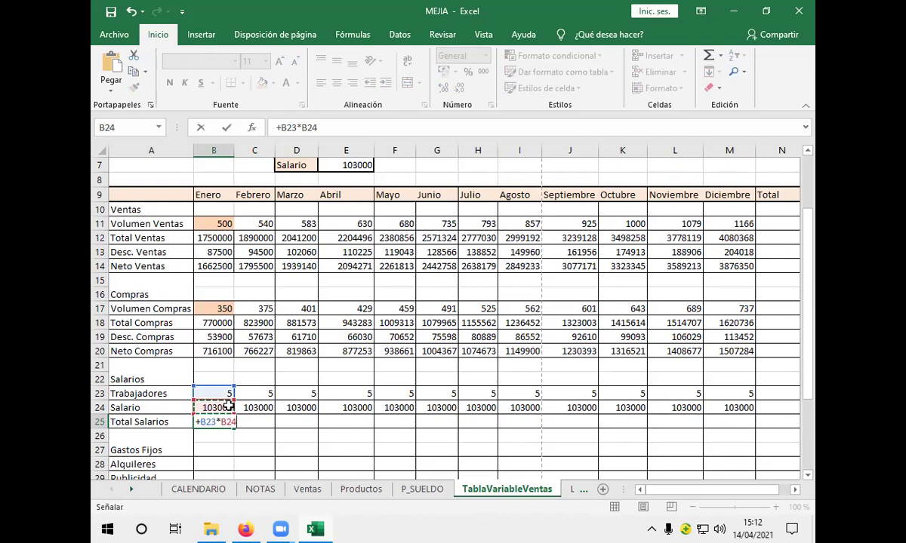
{"action": "key", "text": "Return"}
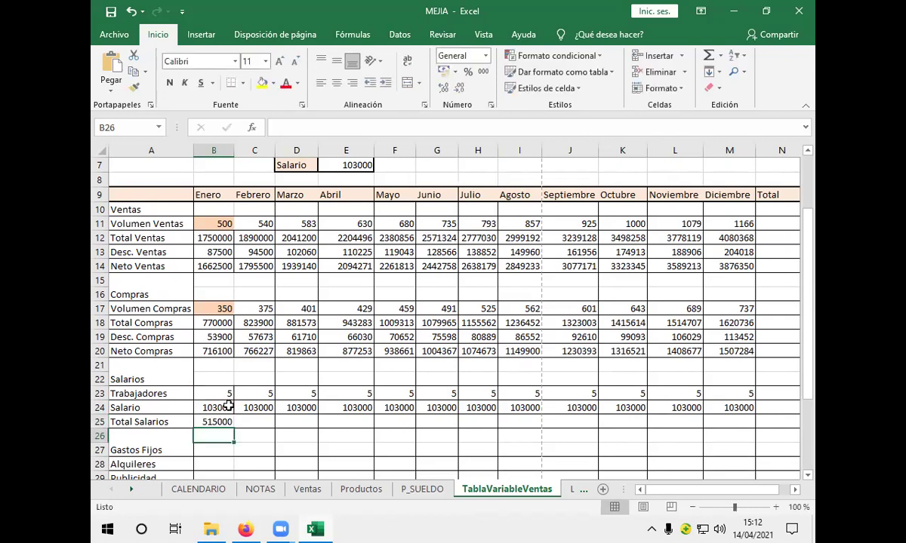
{"action": "left_click", "coordinate": [217, 422]}
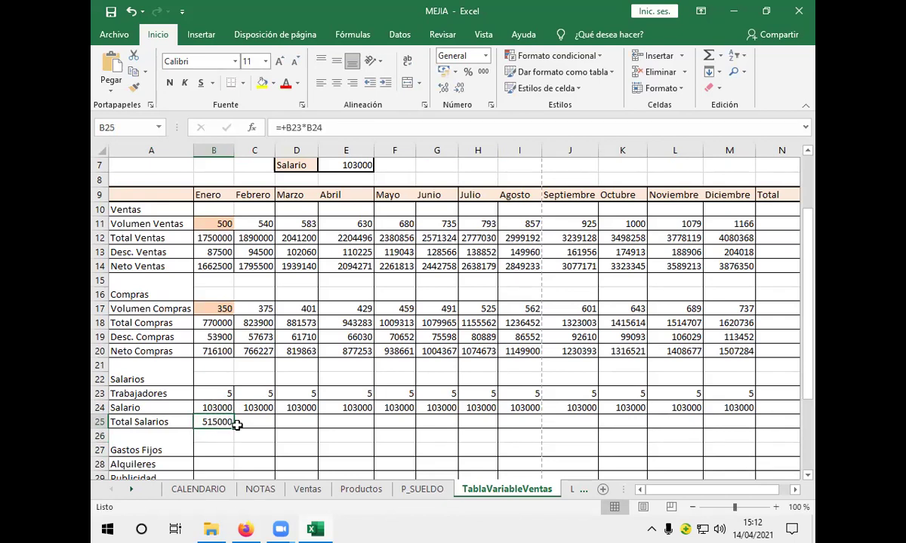
{"action": "left_click_drag", "start_coordinate": [234, 427], "coordinate": [734, 421]}
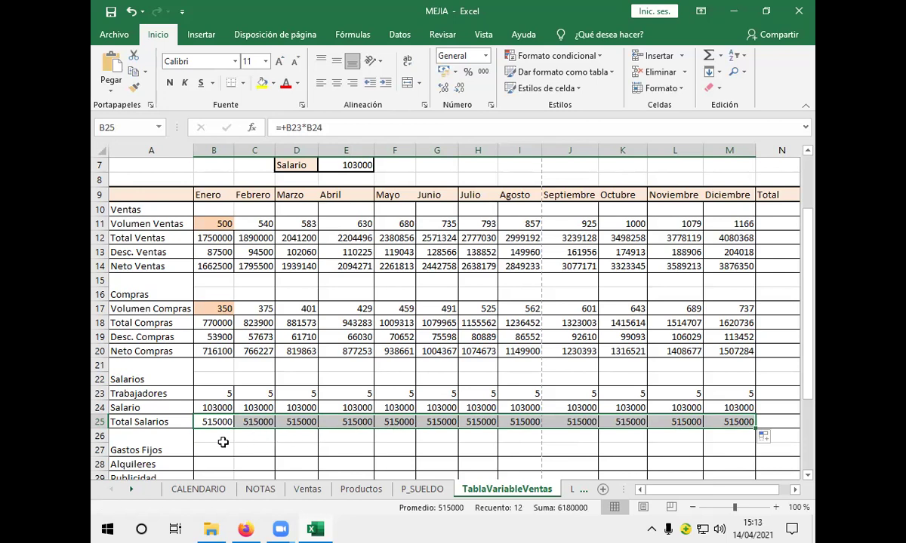
- Begin the Alquileres formula in cell B28
{"action": "scroll", "coordinate": [212, 415], "scroll_direction": "down", "scroll_amount": 1}
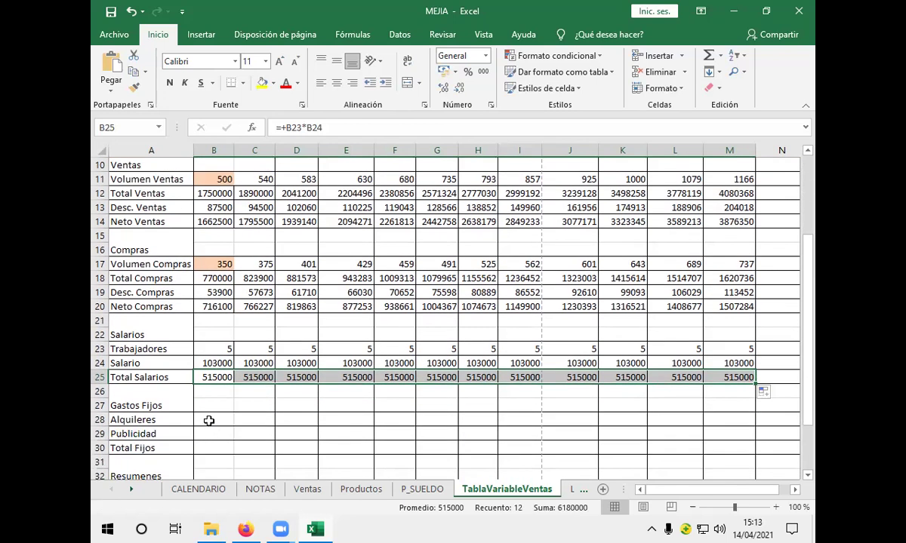
{"action": "left_click", "coordinate": [210, 420]}
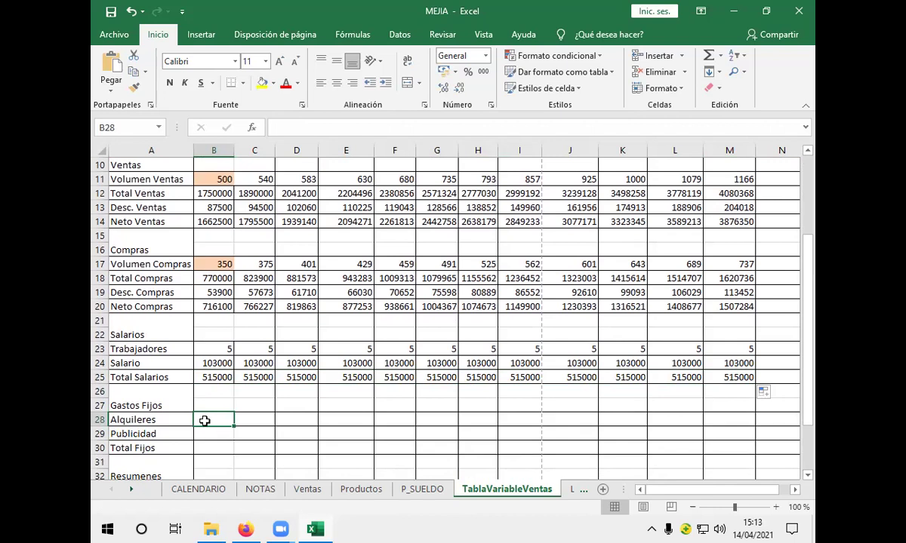
{"action": "type", "text": "+"}
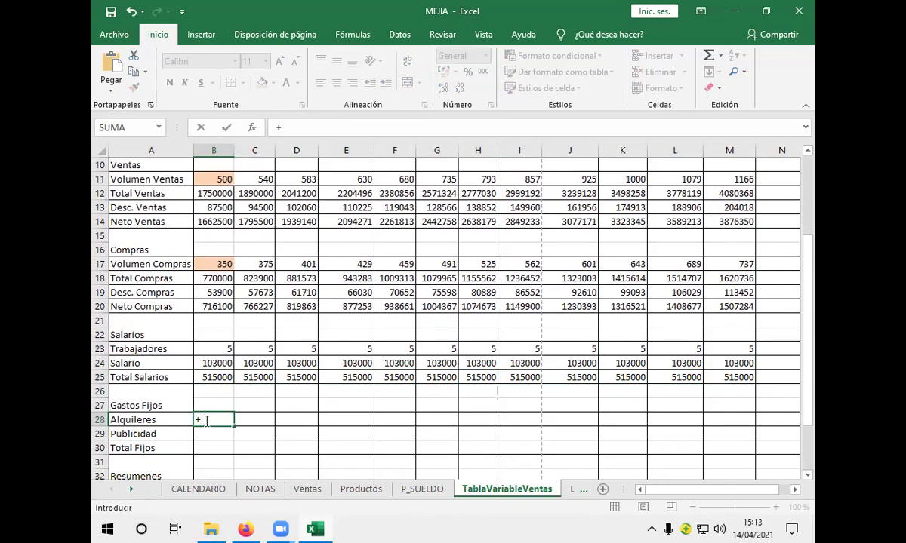
- Complete B28 as =+$I$3 and fill the 95000 rent across to M28
{"action": "scroll", "coordinate": [191, 422], "scroll_direction": "down", "scroll_amount": 2}
{"action": "scroll", "coordinate": [191, 422], "scroll_direction": "up", "scroll_amount": 5}
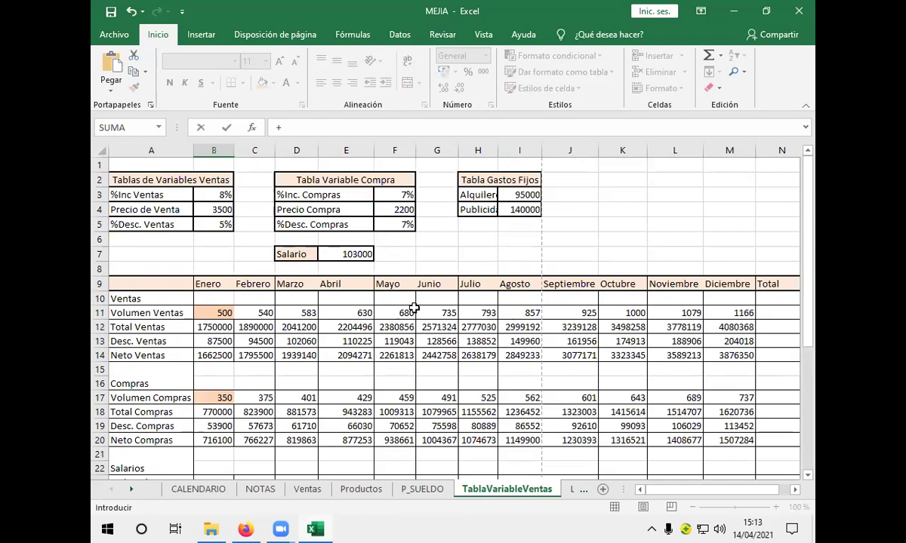
{"action": "left_click", "coordinate": [510, 194]}
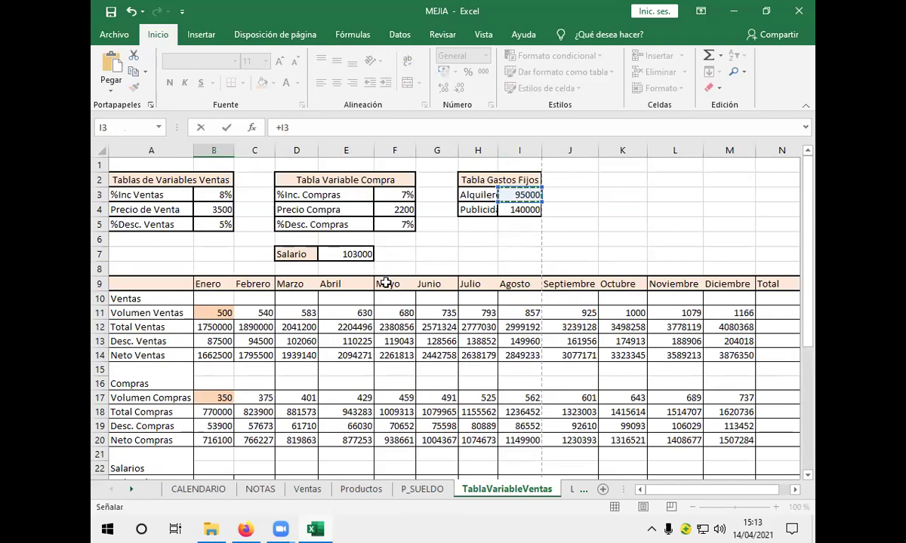
{"action": "key", "text": "F4"}
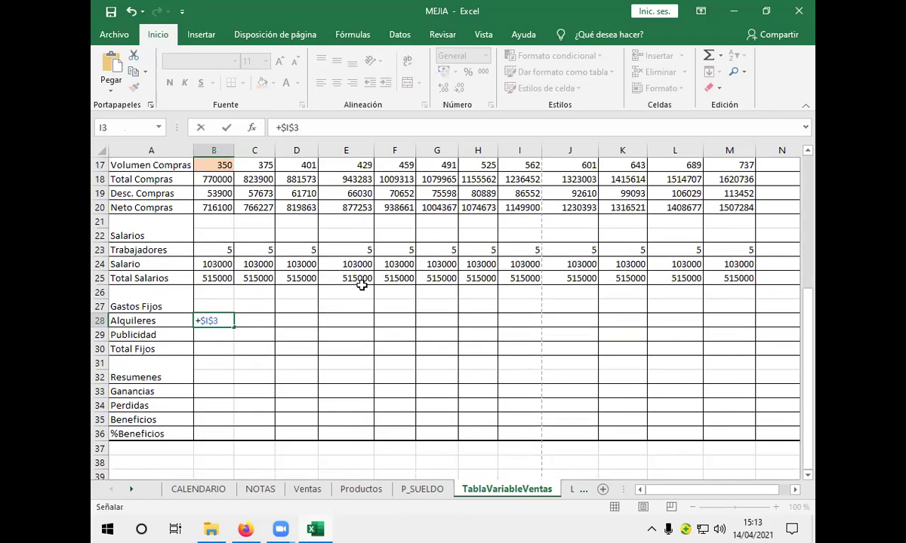
{"action": "key", "text": "Return"}
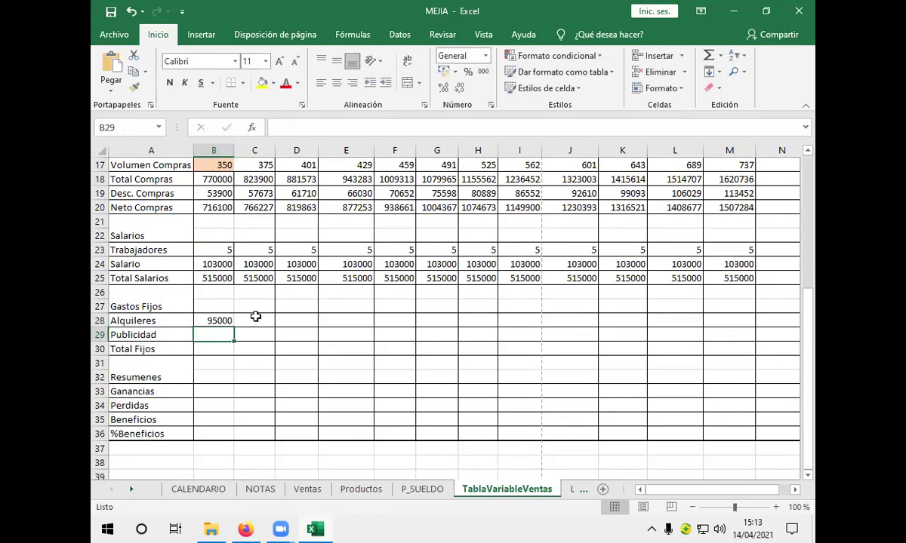
{"action": "left_click", "coordinate": [216, 320]}
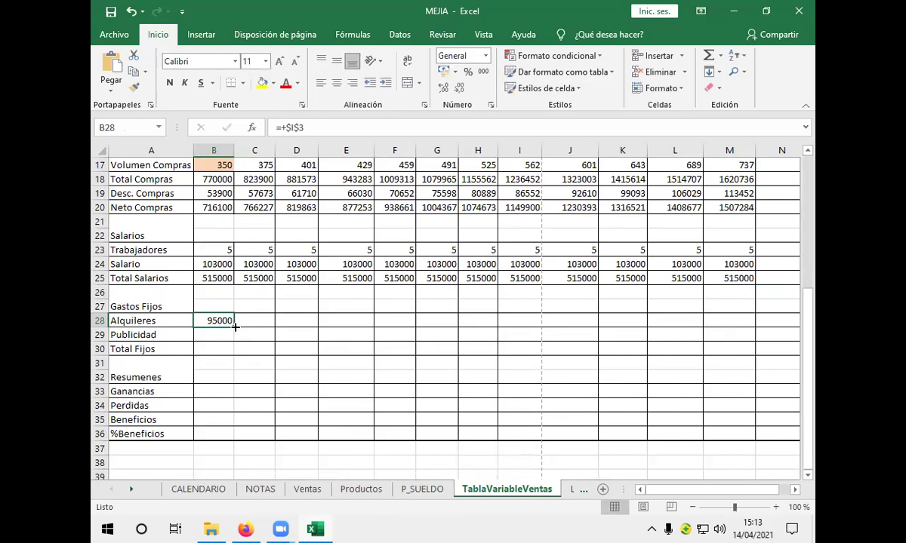
{"action": "left_click_drag", "start_coordinate": [232, 325], "coordinate": [749, 330]}
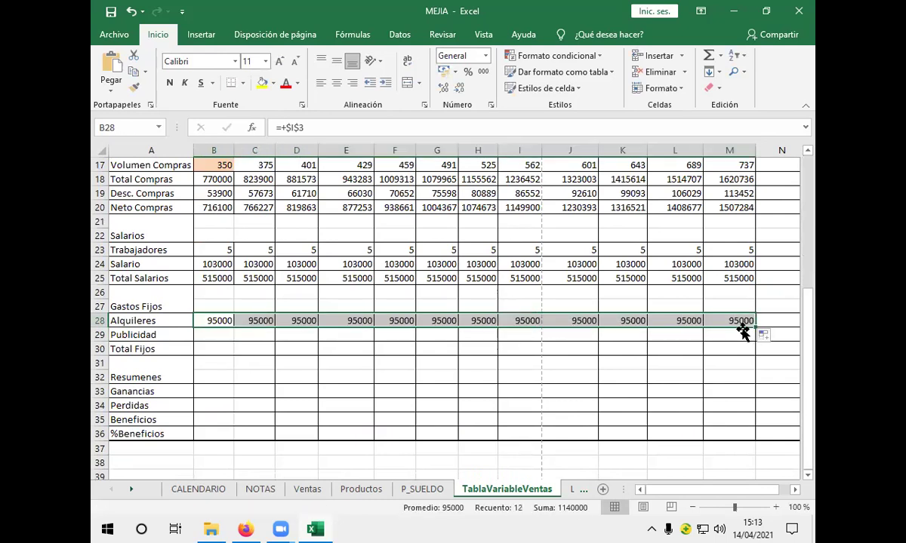
{"action": "left_click", "coordinate": [200, 333]}
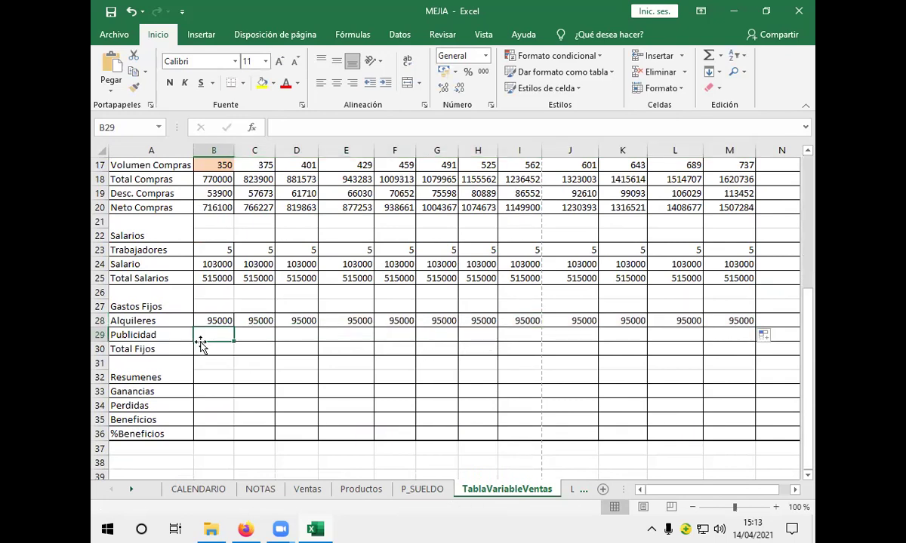
- Enter =+$I$4 in B29 and fill the 140000 advertising cost to M29
{"action": "type", "text": "+"}
{"action": "scroll", "coordinate": [249, 318], "scroll_direction": "down", "scroll_amount": 1}
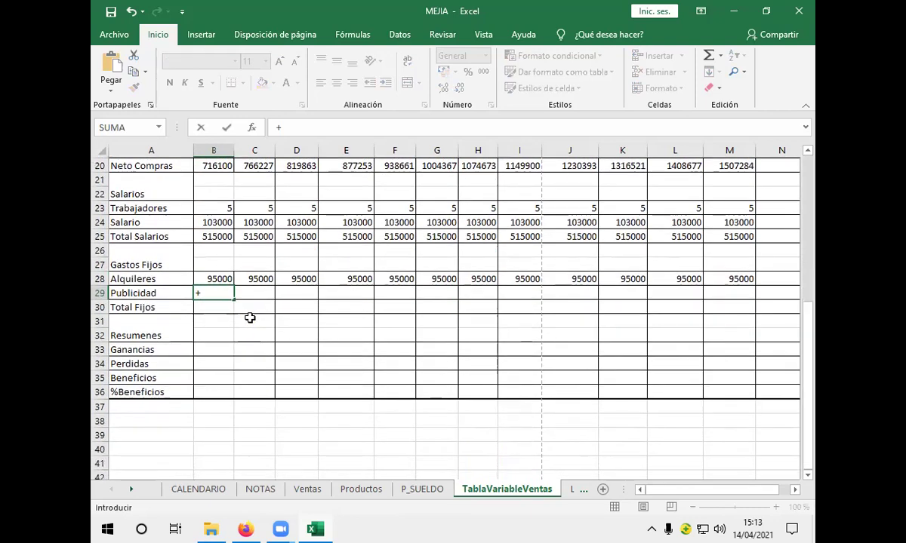
{"action": "scroll", "coordinate": [251, 317], "scroll_direction": "up", "scroll_amount": 4}
{"action": "scroll", "coordinate": [252, 317], "scroll_direction": "up", "scroll_amount": 3}
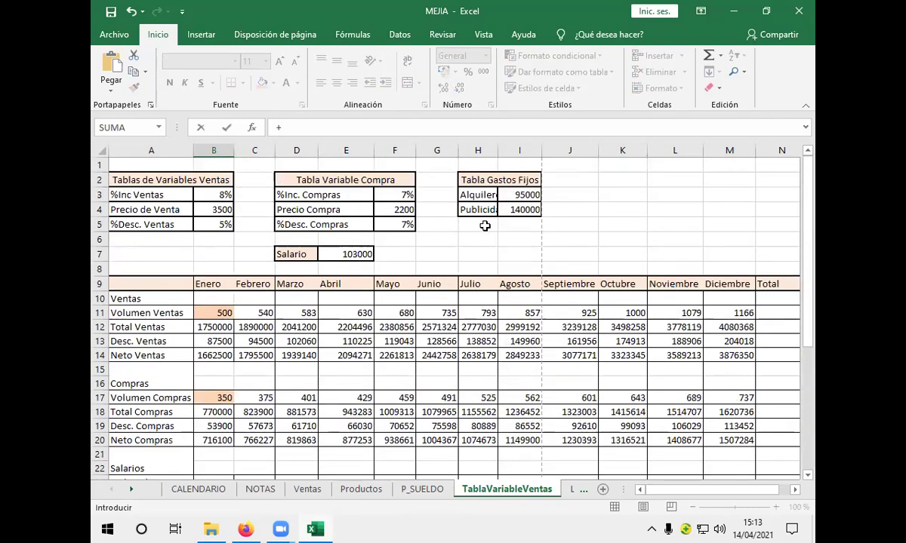
{"action": "left_click", "coordinate": [509, 211]}
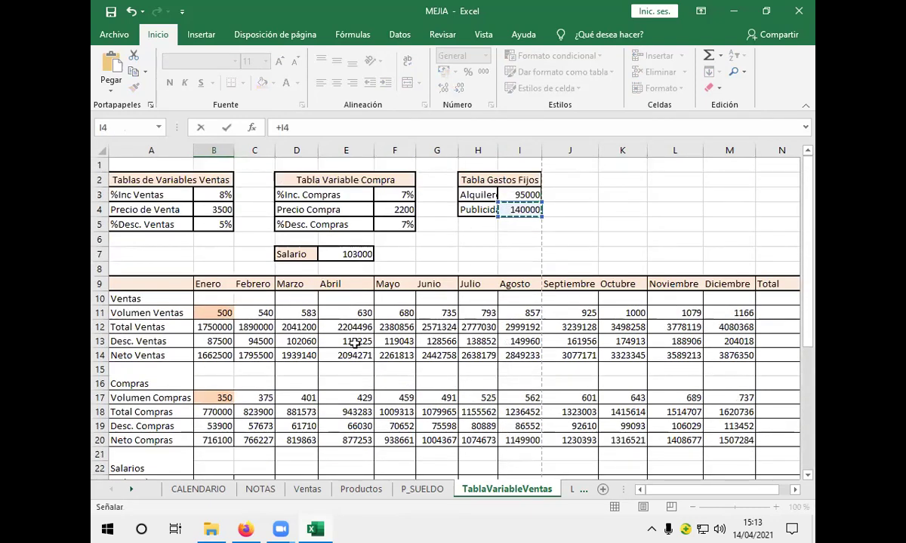
{"action": "scroll", "coordinate": [325, 354], "scroll_direction": "down", "scroll_amount": 4}
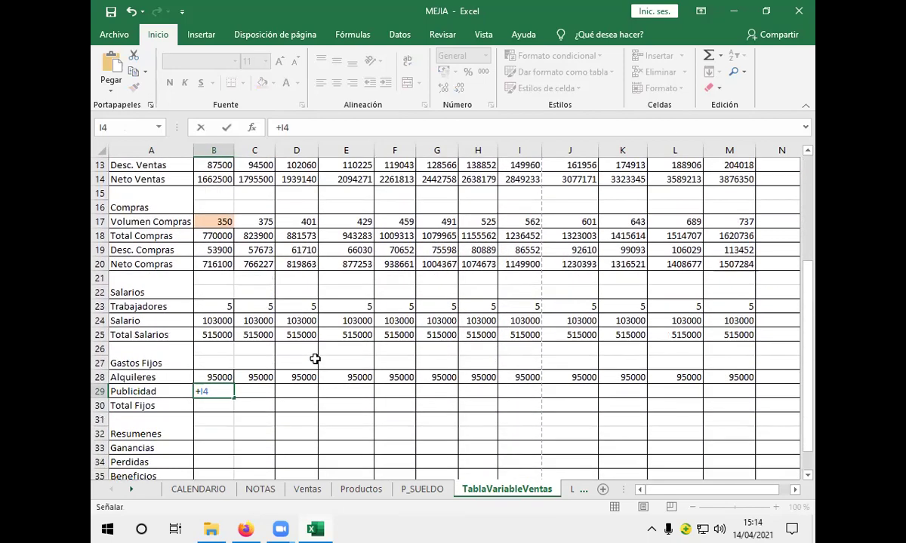
{"action": "key", "text": "F4"}
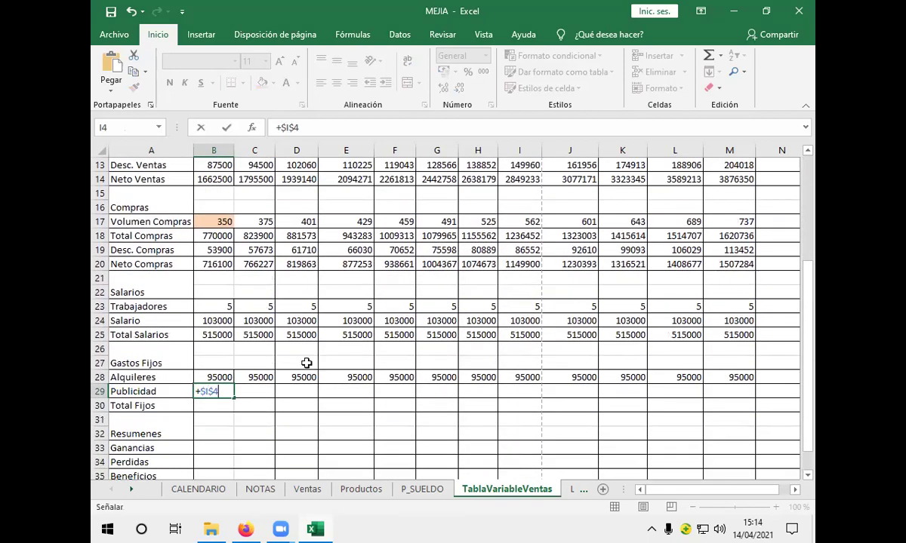
{"action": "key", "text": "Return"}
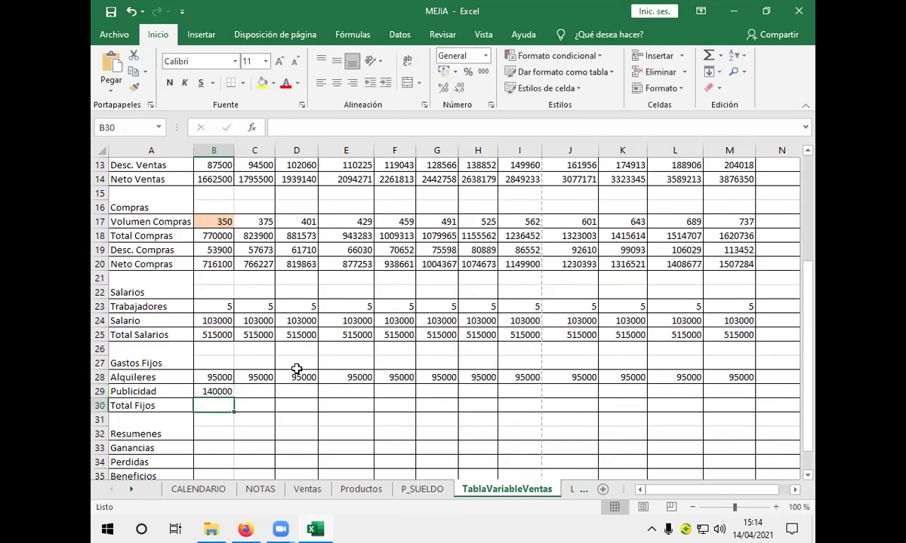
{"action": "left_click", "coordinate": [226, 391]}
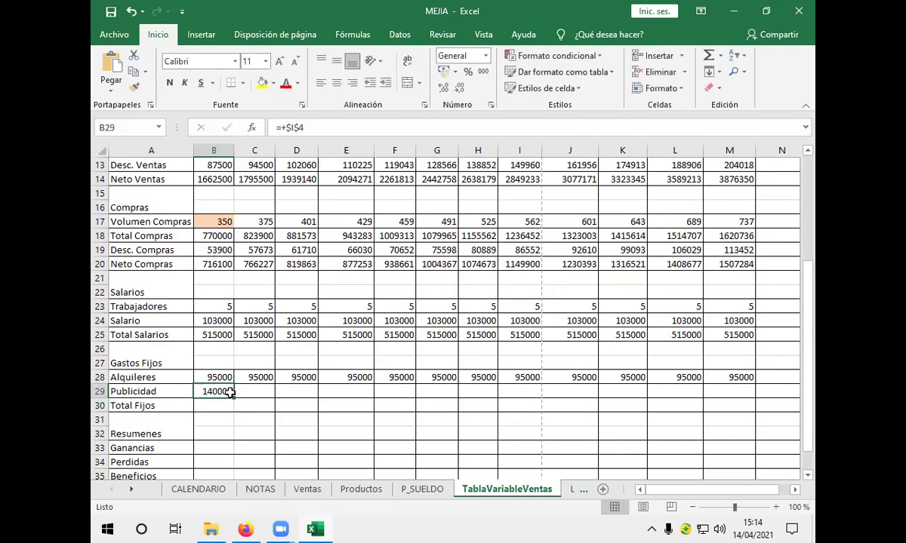
{"action": "left_click_drag", "start_coordinate": [231, 395], "coordinate": [740, 390]}
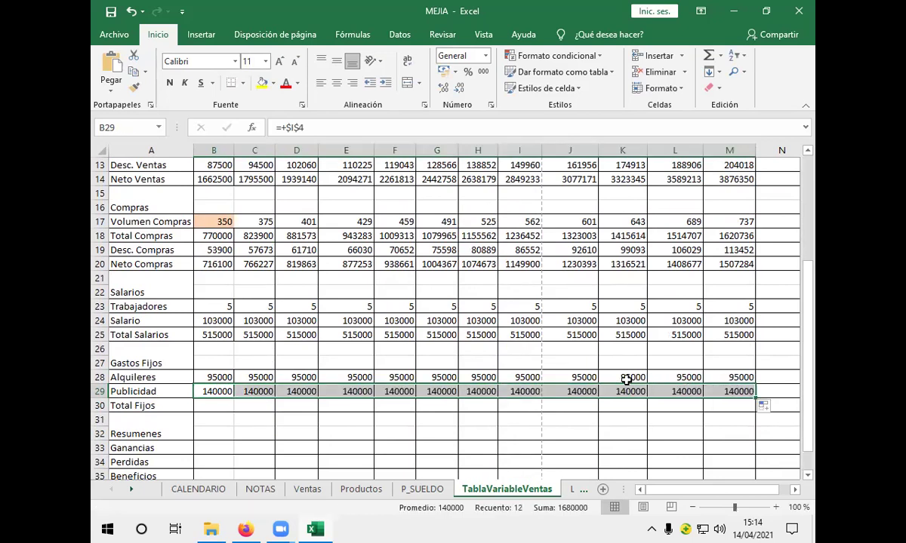
- Link Ganancias in B33 to Neto Ventas in B14, showing 1662500
{"action": "left_click", "coordinate": [203, 448]}
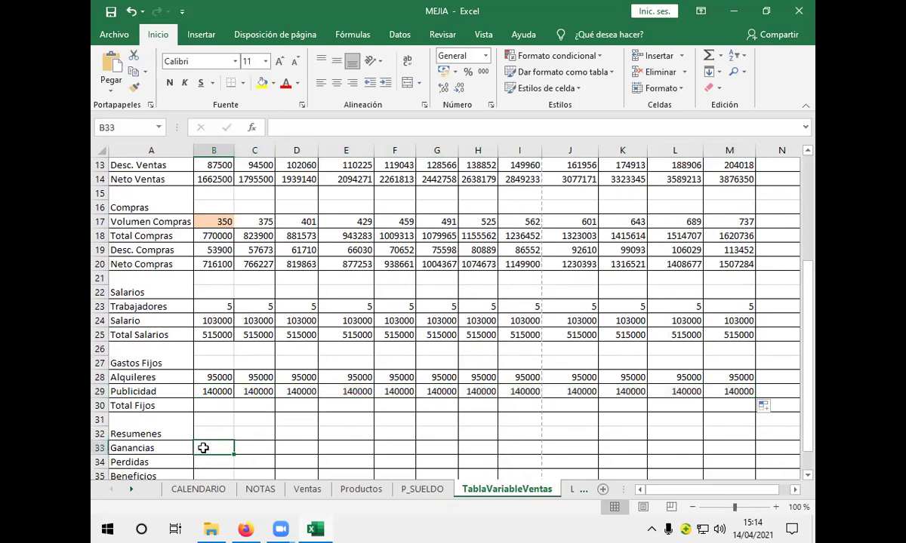
{"action": "type", "text": "+"}
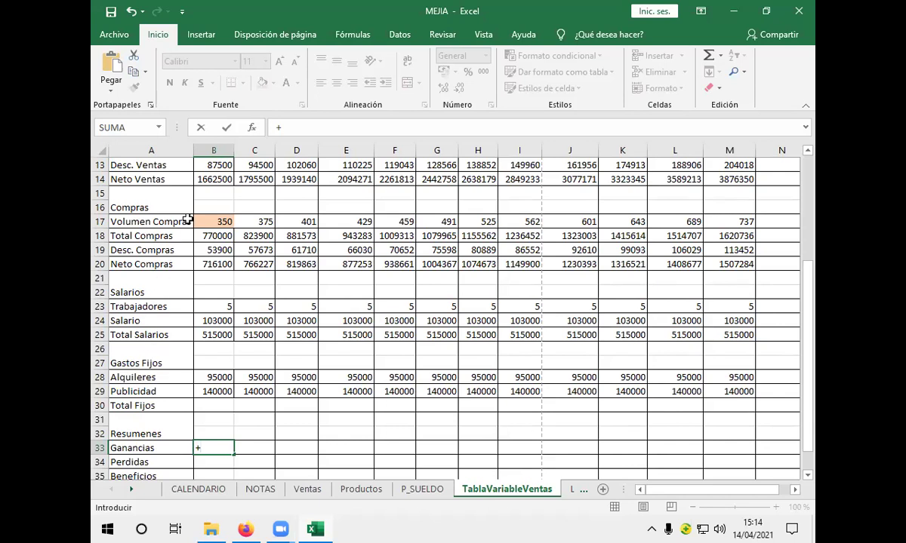
{"action": "left_click", "coordinate": [200, 179]}
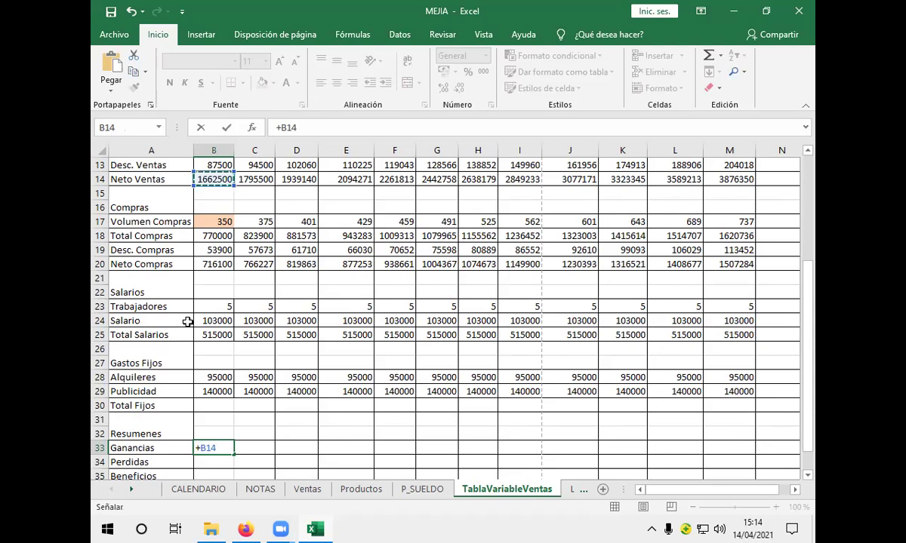
{"action": "key", "text": "Return"}
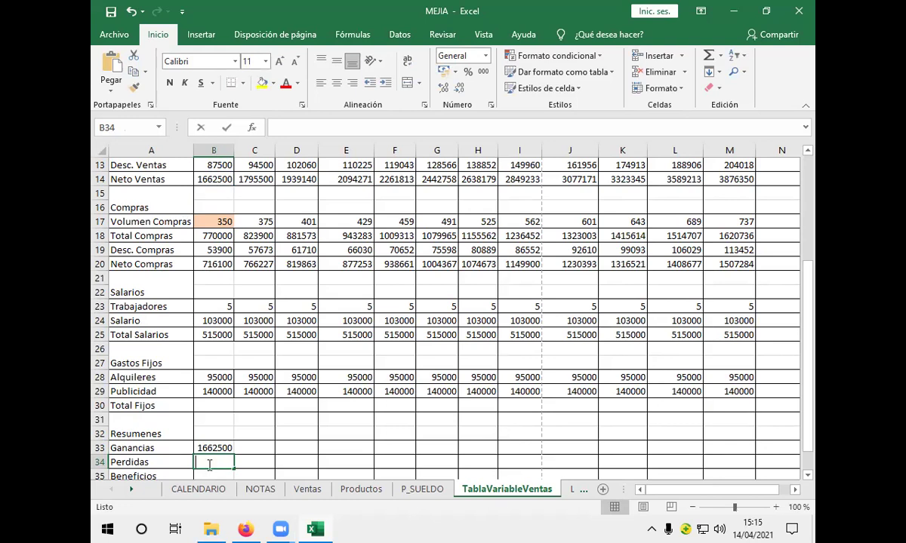
{"action": "type", "text": "+"}
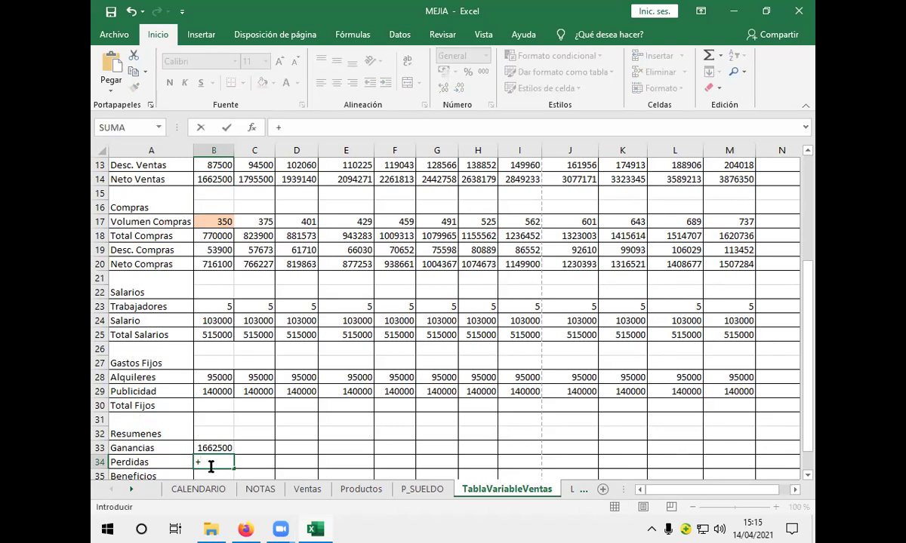
- Enter Perdidas in B34 as =+B20+B25+B30, giving 1231100
{"action": "left_click", "coordinate": [206, 265]}
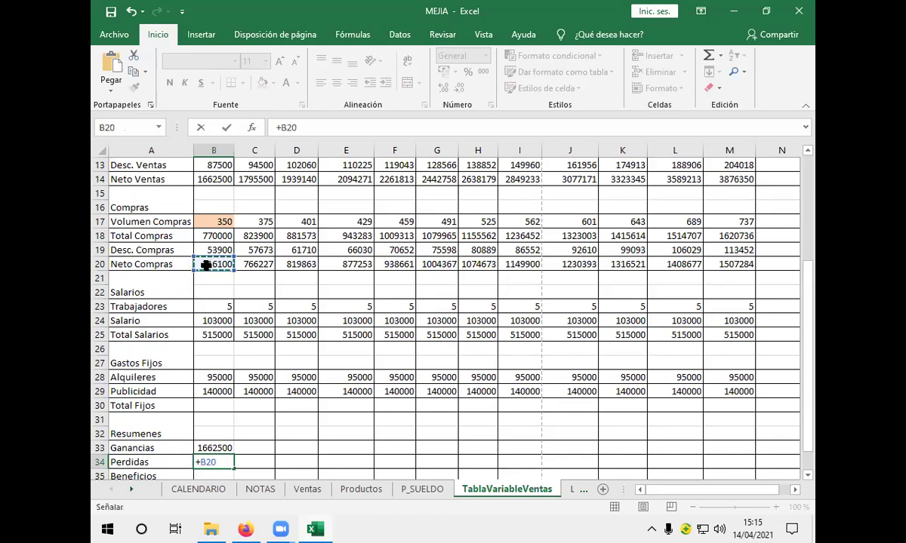
{"action": "type", "text": "+"}
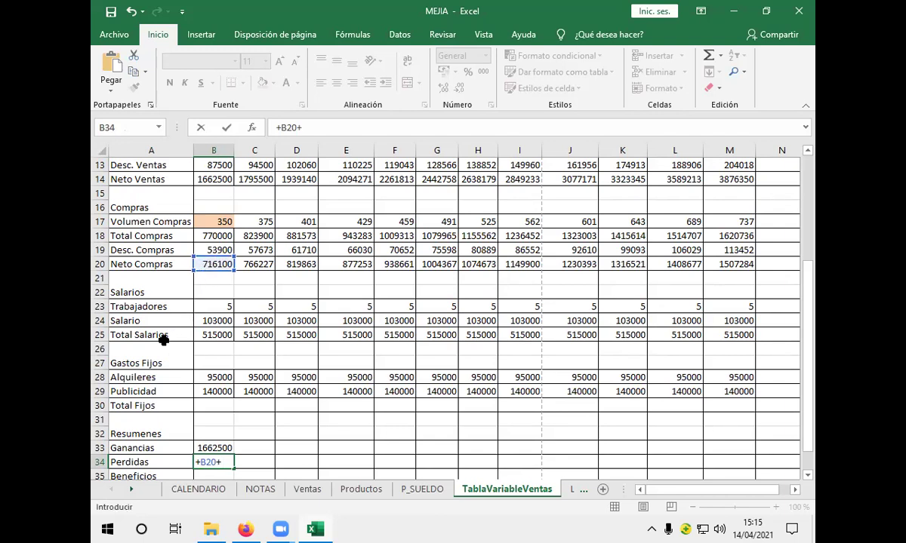
{"action": "left_click", "coordinate": [202, 335]}
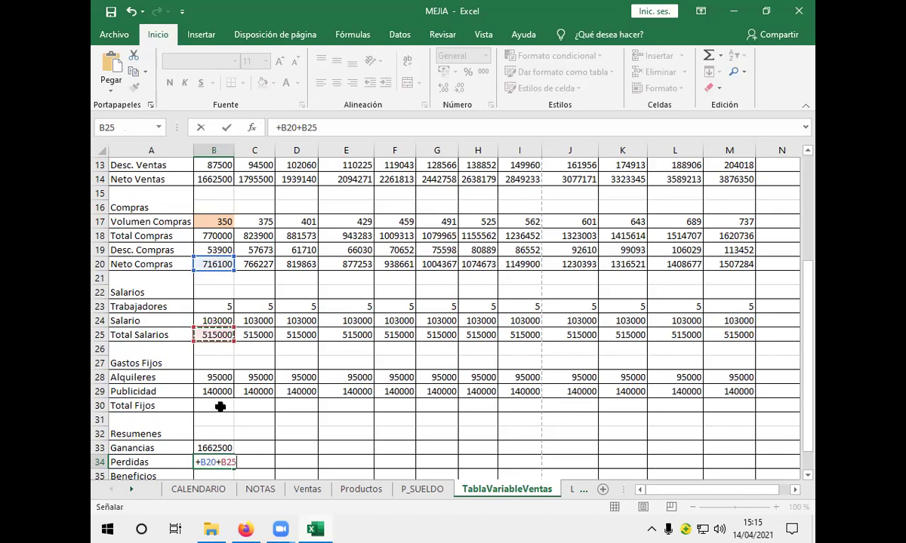
{"action": "type", "text": "+"}
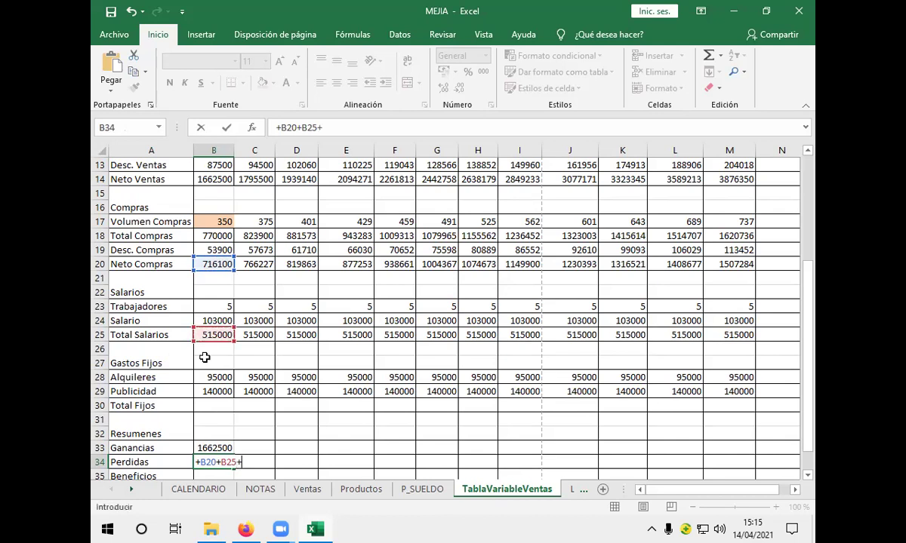
{"action": "left_click", "coordinate": [220, 352]}
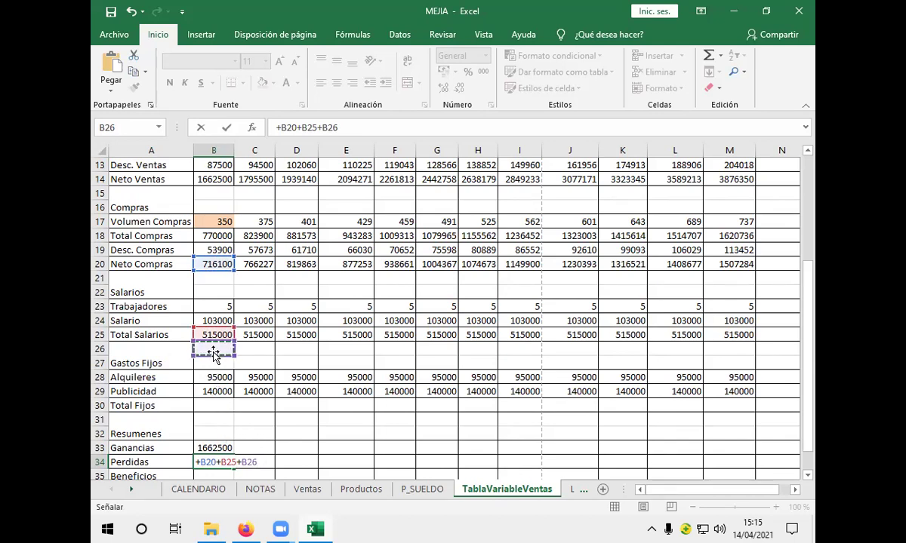
{"action": "left_click", "coordinate": [216, 405]}
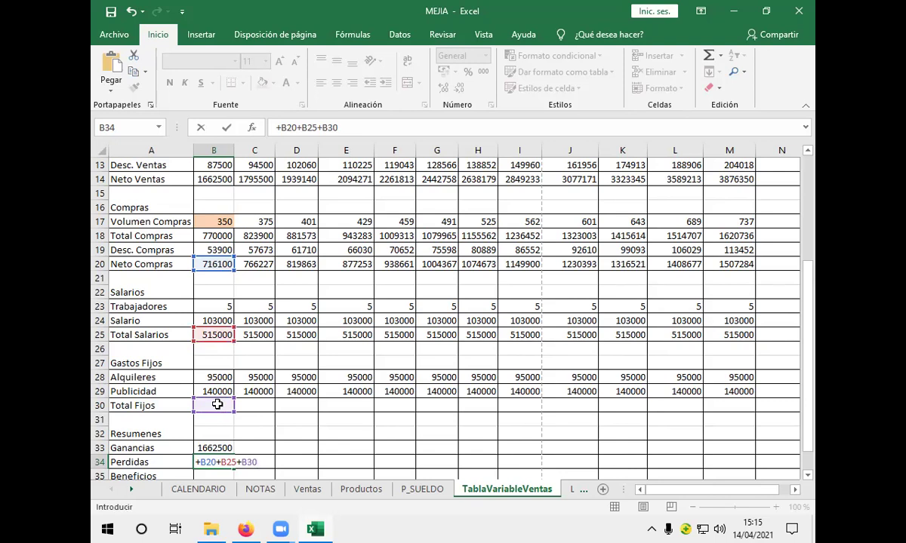
{"action": "key", "text": "Return"}
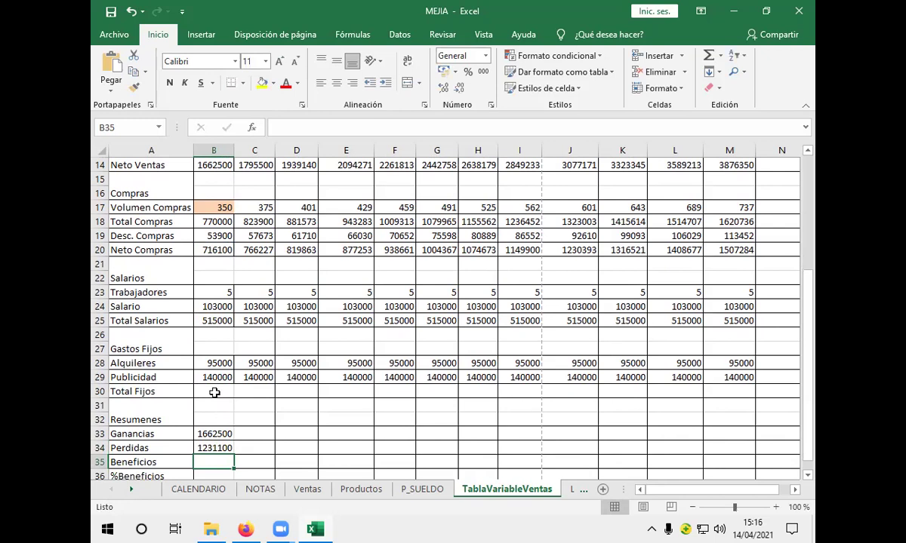
- Enter =+B28+B29 in B30 for a 235000 Total Fijos
{"action": "left_click", "coordinate": [209, 390]}
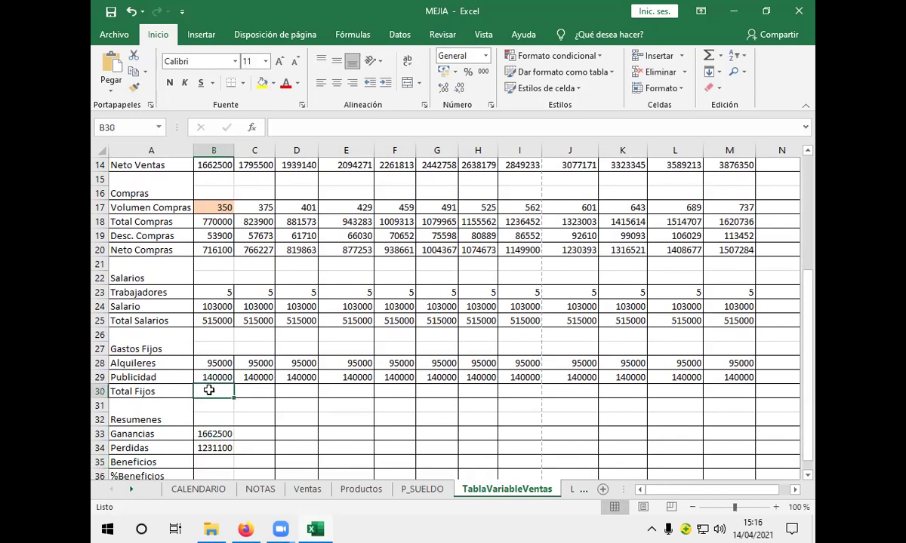
{"action": "type", "text": "+"}
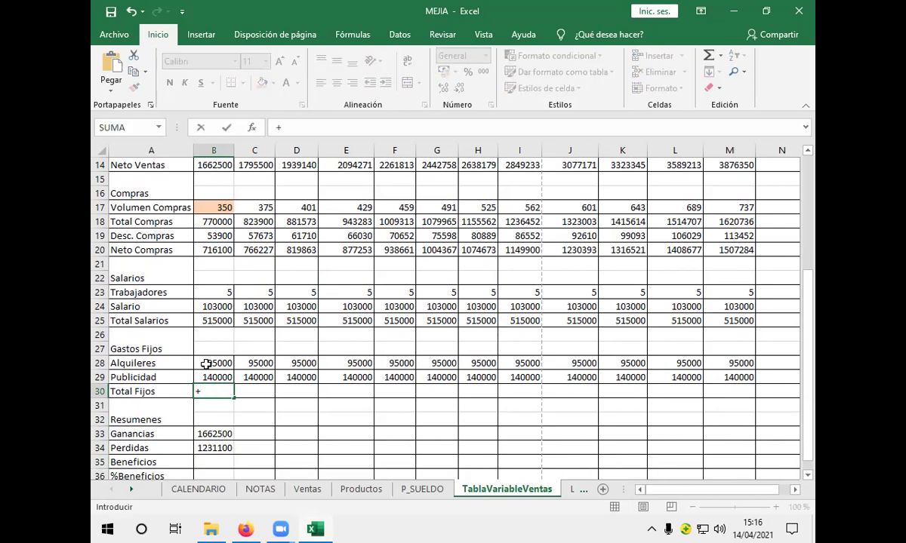
{"action": "left_click", "coordinate": [206, 364]}
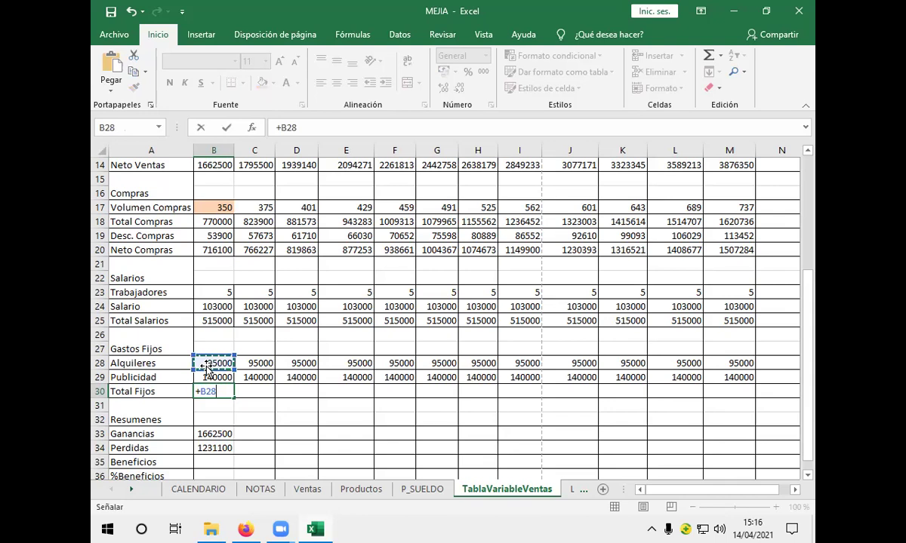
{"action": "type", "text": "+"}
{"action": "left_click", "coordinate": [209, 378]}
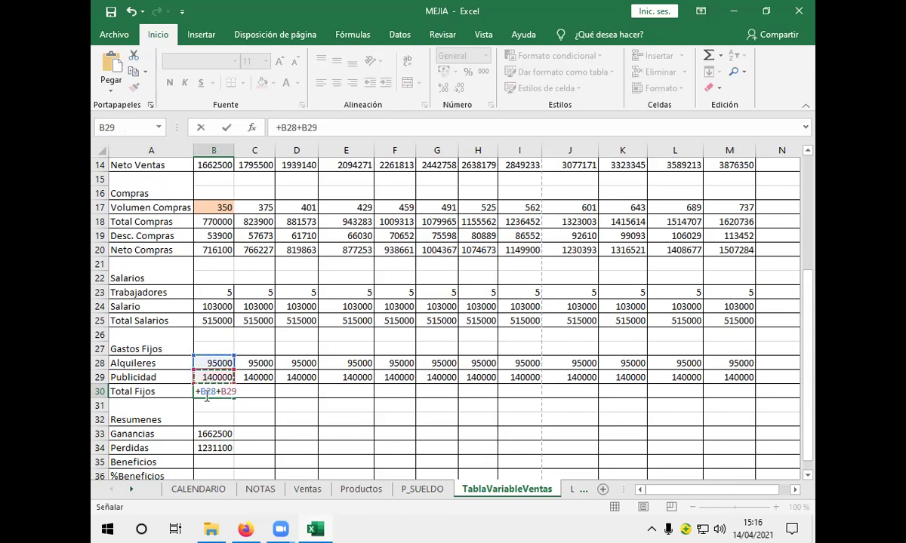
{"action": "key", "text": "Return"}
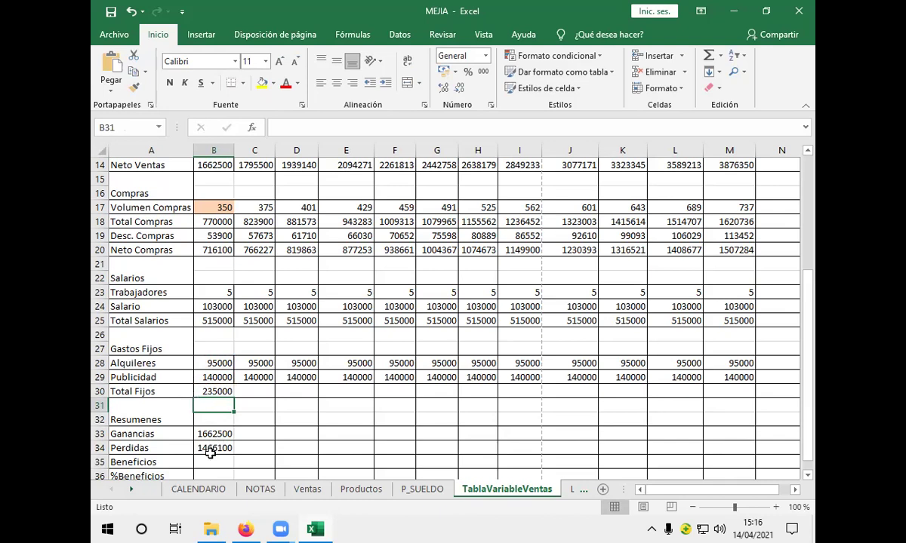
{"action": "scroll", "coordinate": [200, 445], "scroll_direction": "down", "scroll_amount": 1}
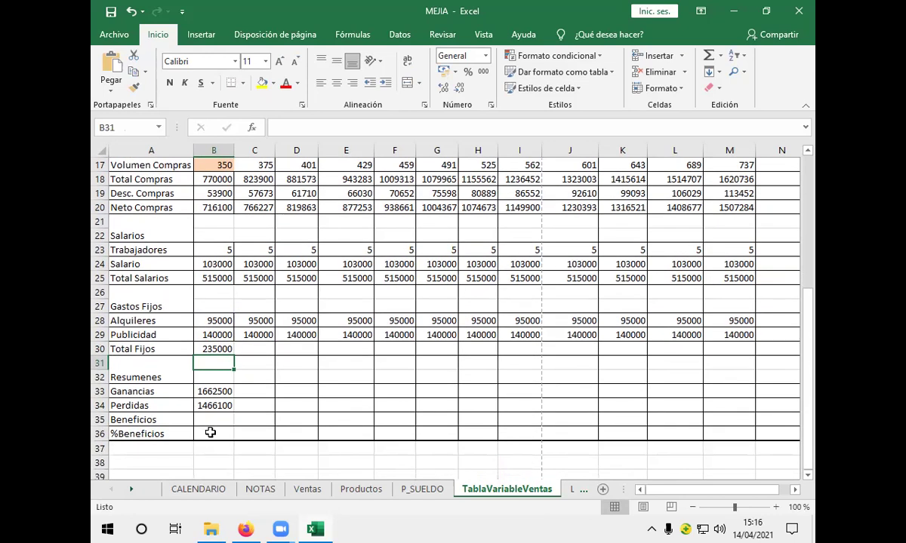
- Enter +B33-B34 in B35 so Beneficios shows Ganancias minus Perdidas (196400)
{"action": "left_click", "coordinate": [204, 417]}
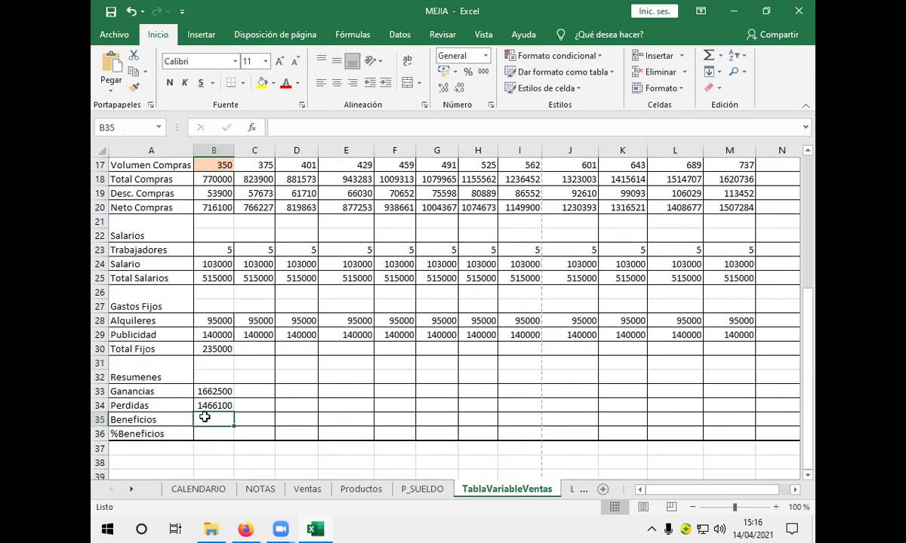
{"action": "type", "text": "+"}
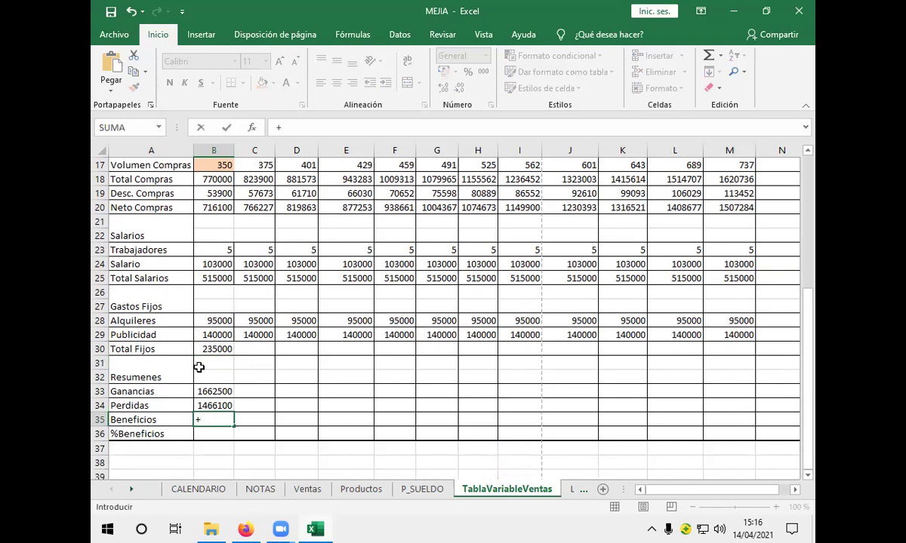
{"action": "left_click", "coordinate": [211, 391]}
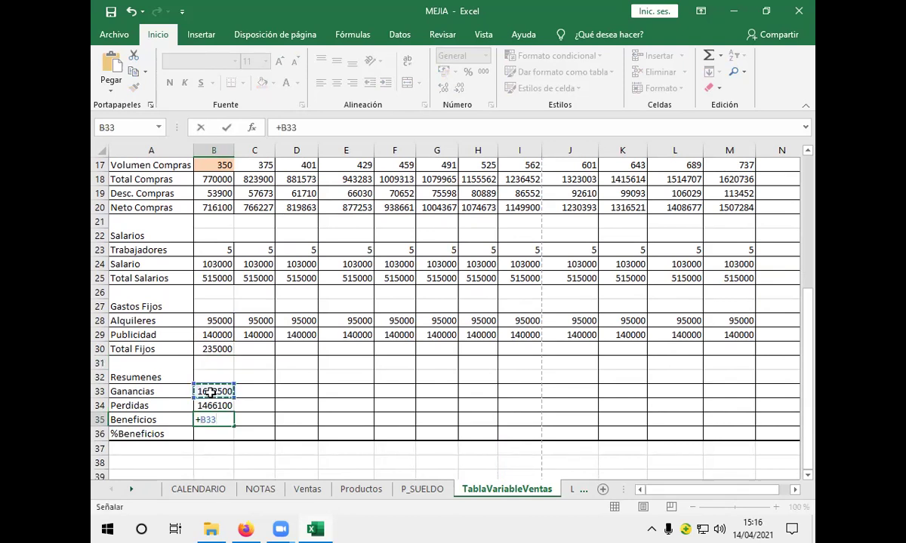
{"action": "type", "text": "-"}
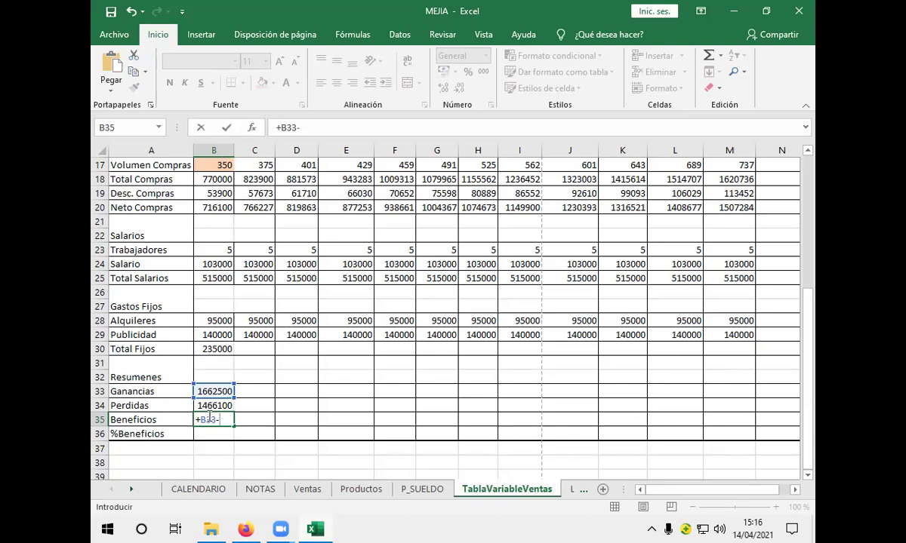
{"action": "left_click", "coordinate": [211, 406]}
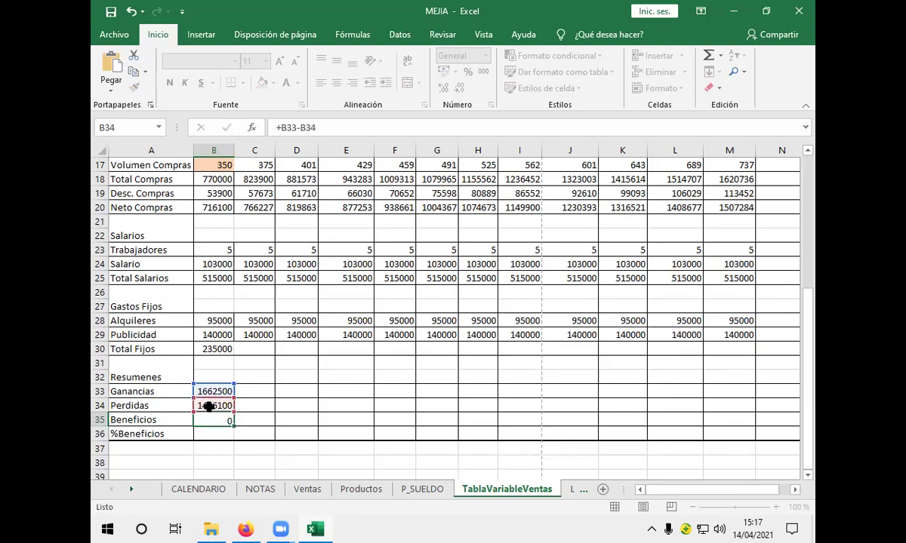
{"action": "key", "text": "Return"}
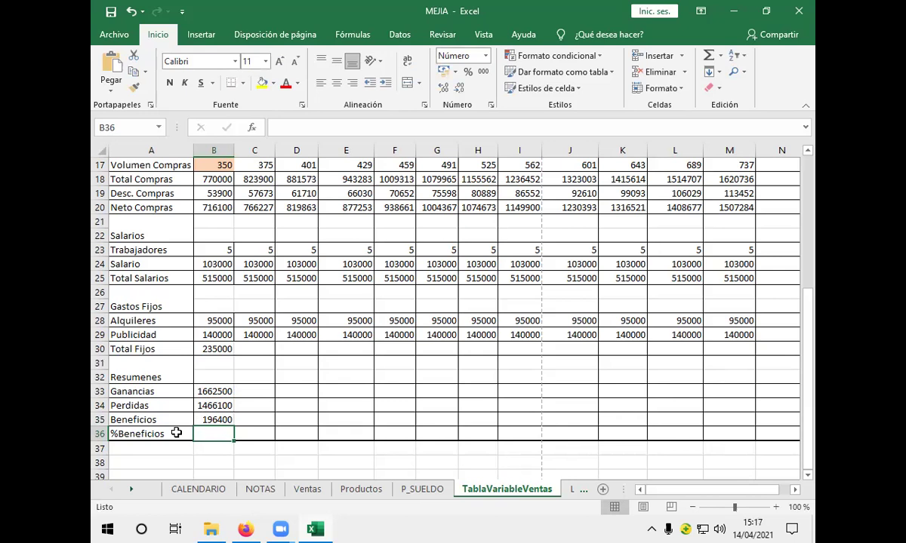
- Enter +(B35*100)/B33 in B36 so %Beneficios for Enero shows 12
{"action": "type", "text": "+"}
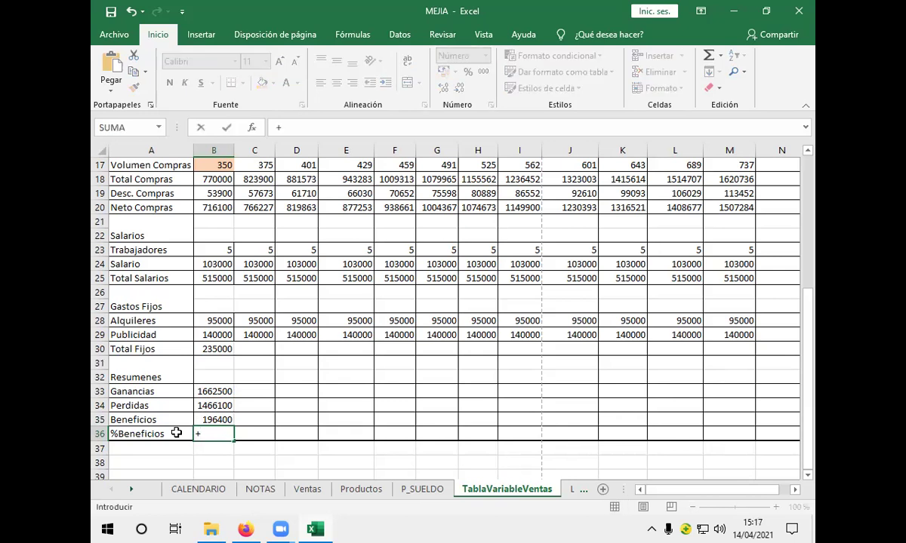
{"action": "type", "text": "("}
{"action": "left_click", "coordinate": [210, 418]}
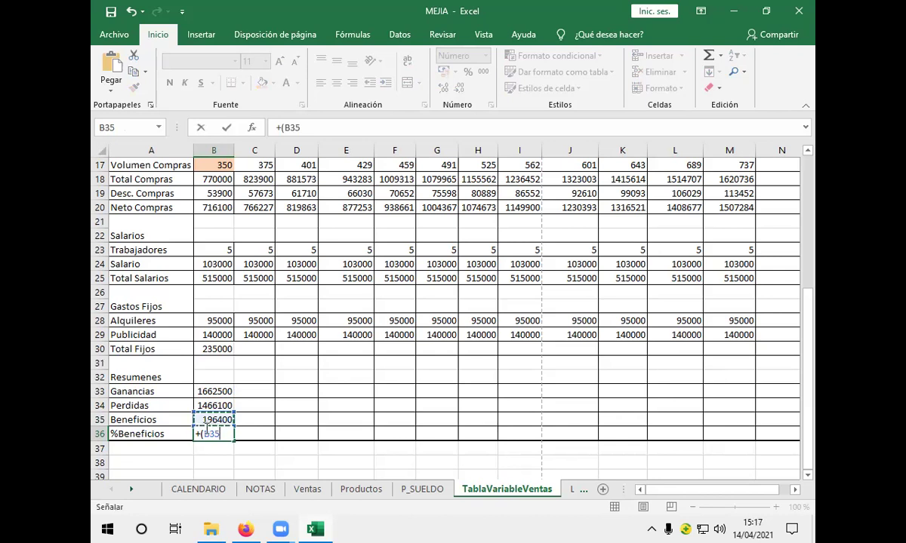
{"action": "type", "text": "*100"}
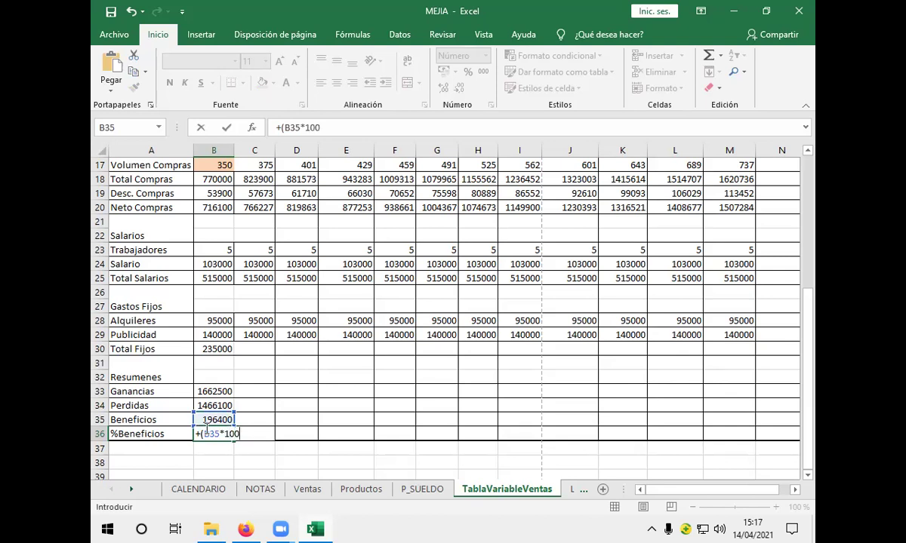
{"action": "type", "text": ")7"}
{"action": "key", "text": "BackSpace"}
{"action": "type", "text": "/"}
{"action": "left_click", "coordinate": [203, 391]}
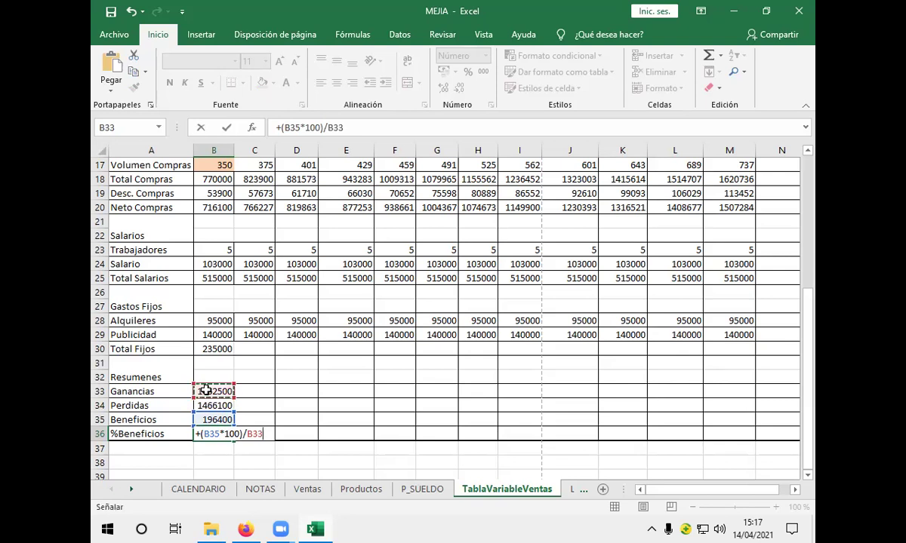
{"action": "key", "text": "Return"}
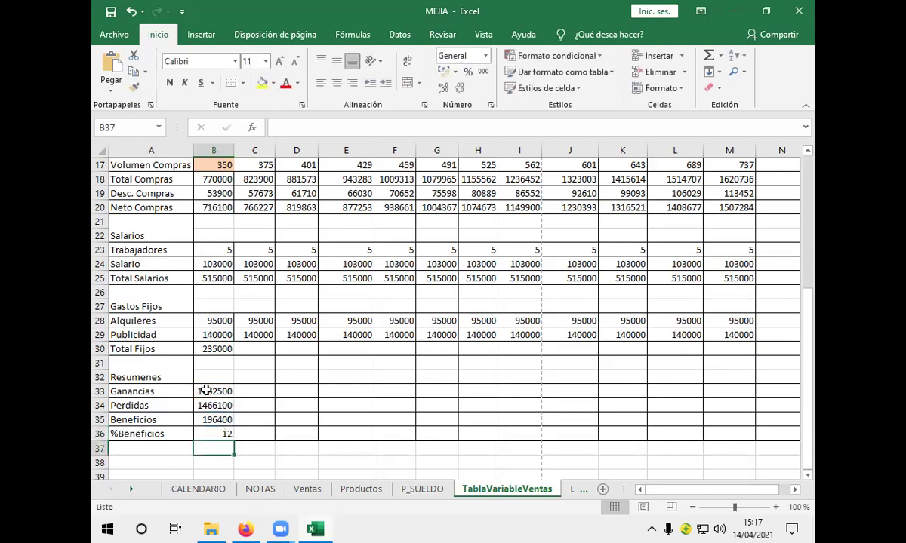